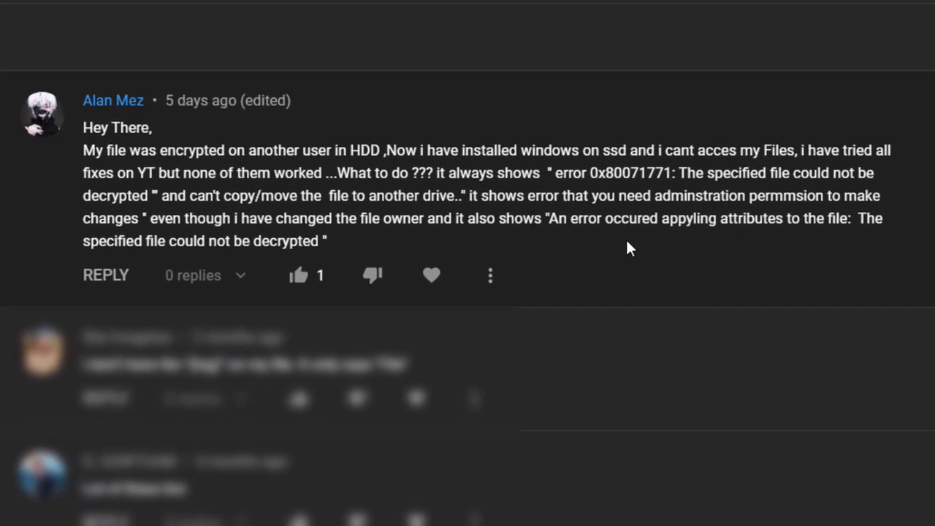
Select the error code 0x80071771 in the comment, then clear the selection, twice.
{"action": "left_click_drag", "start_coordinate": [553, 174], "coordinate": [671, 173]}
{"action": "left_click", "coordinate": [631, 214]}
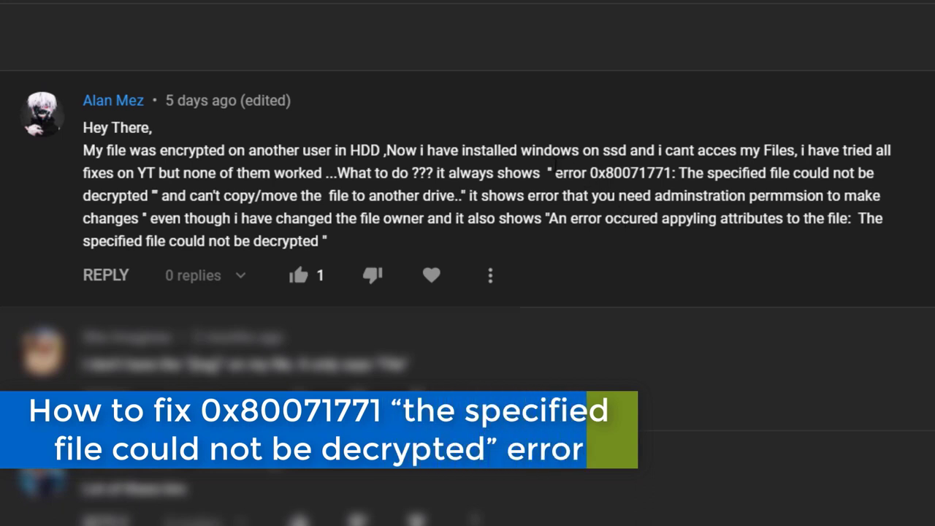
{"action": "left_click_drag", "start_coordinate": [553, 173], "coordinate": [672, 173]}
{"action": "left_click", "coordinate": [663, 219]}
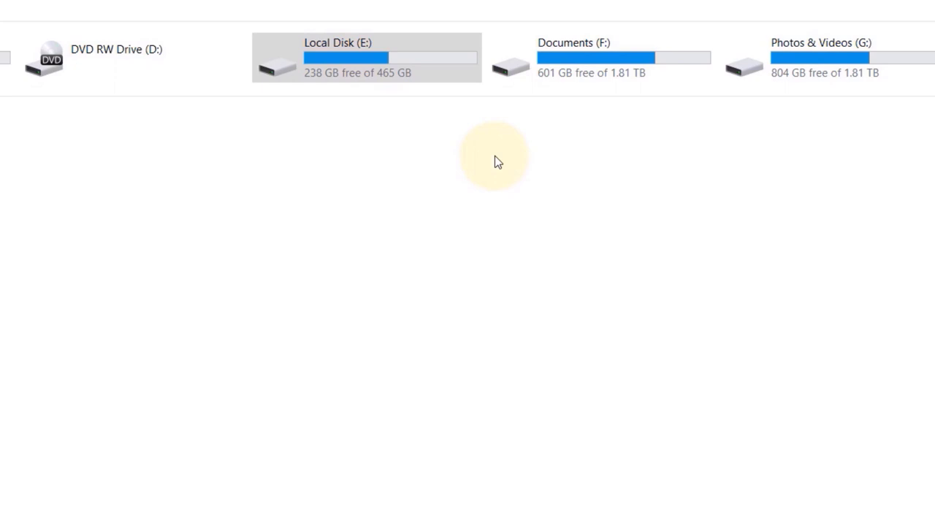
In Local Disk (E:) security permissions, add 'everyone' as a new user and verify the name.
{"action": "right_click", "coordinate": [394, 61]}
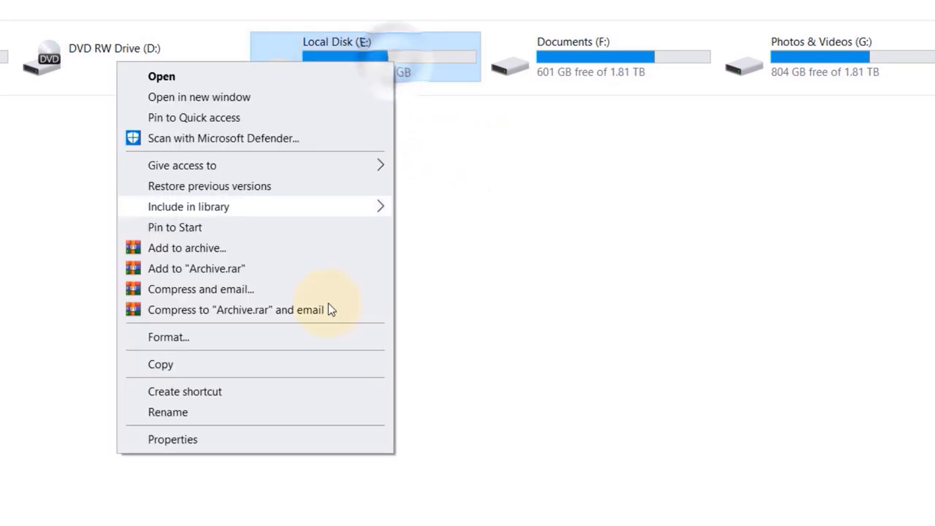
{"action": "left_click", "coordinate": [272, 441]}
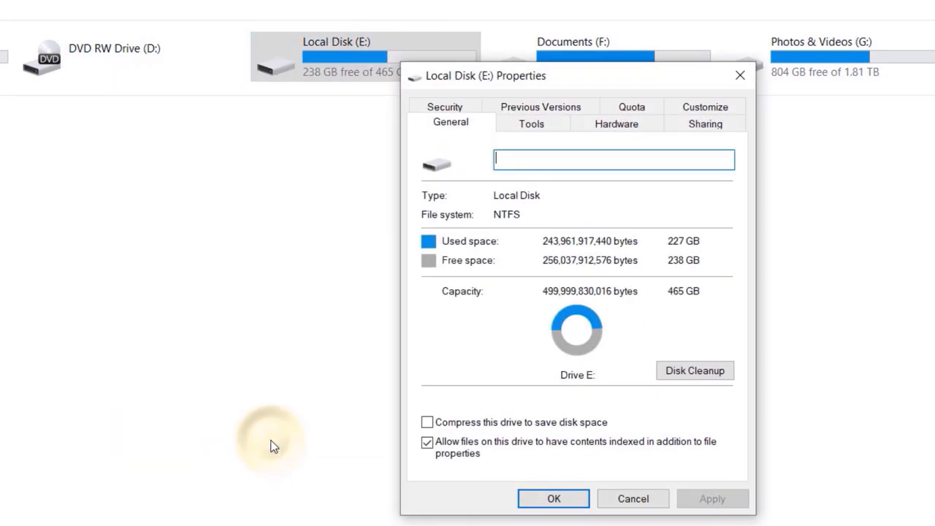
{"action": "left_click", "coordinate": [473, 111]}
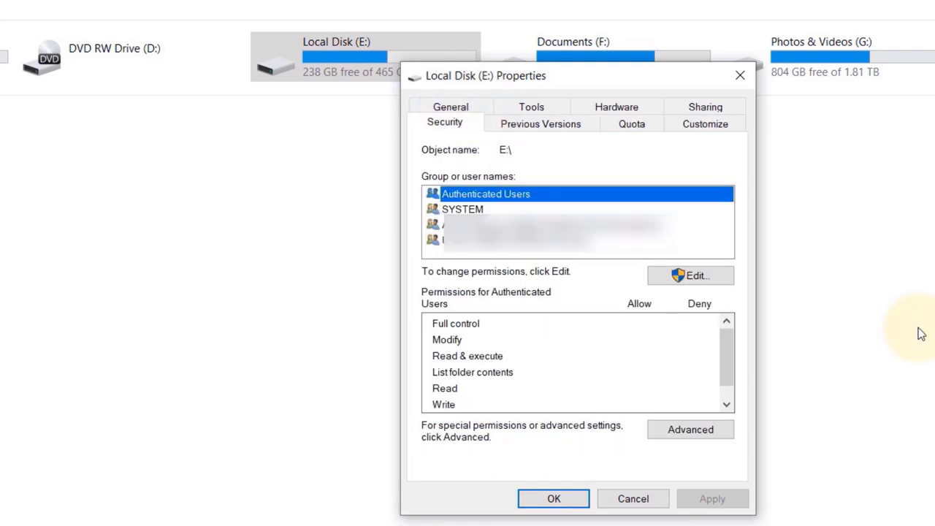
{"action": "left_click", "coordinate": [665, 277]}
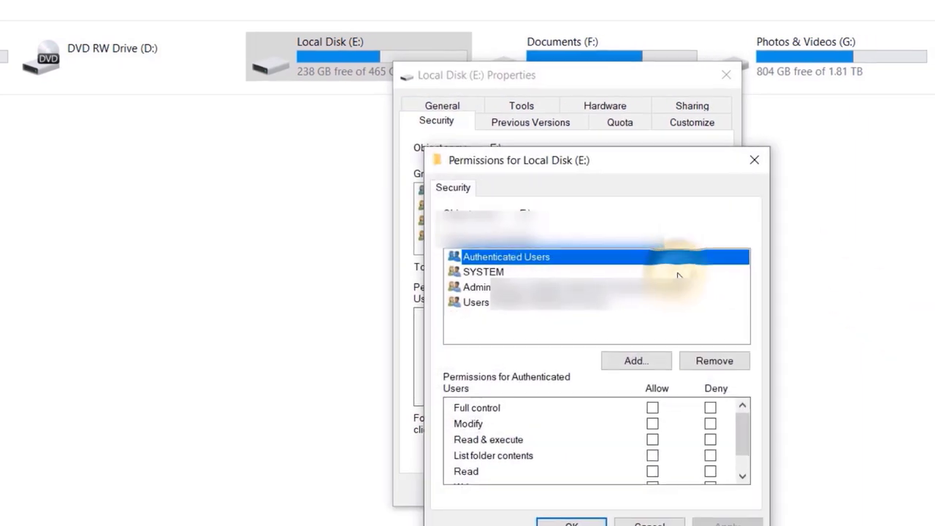
{"action": "left_click", "coordinate": [636, 361]}
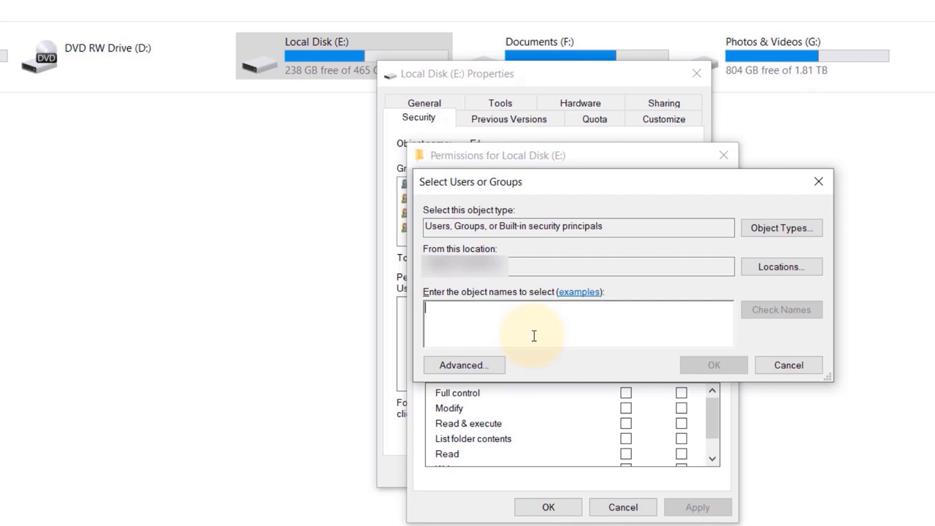
{"action": "type", "text": "every"}
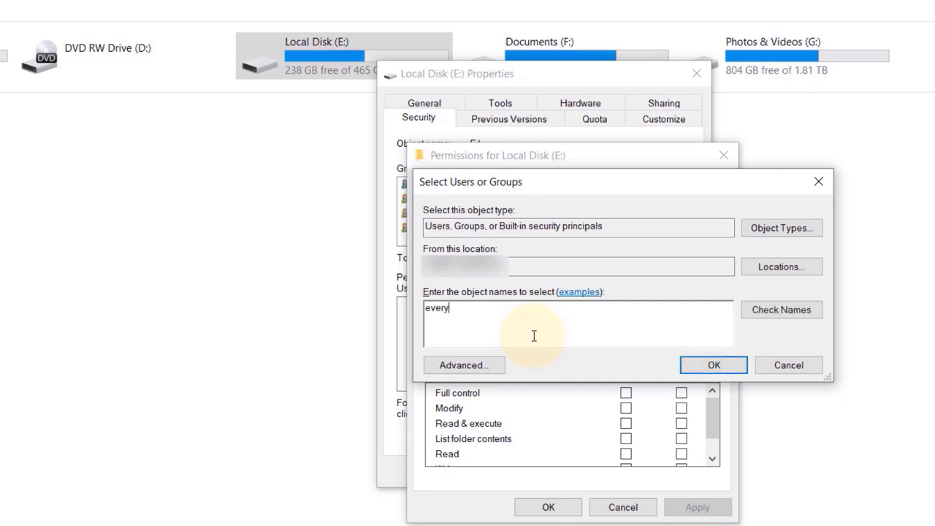
{"action": "type", "text": "one"}
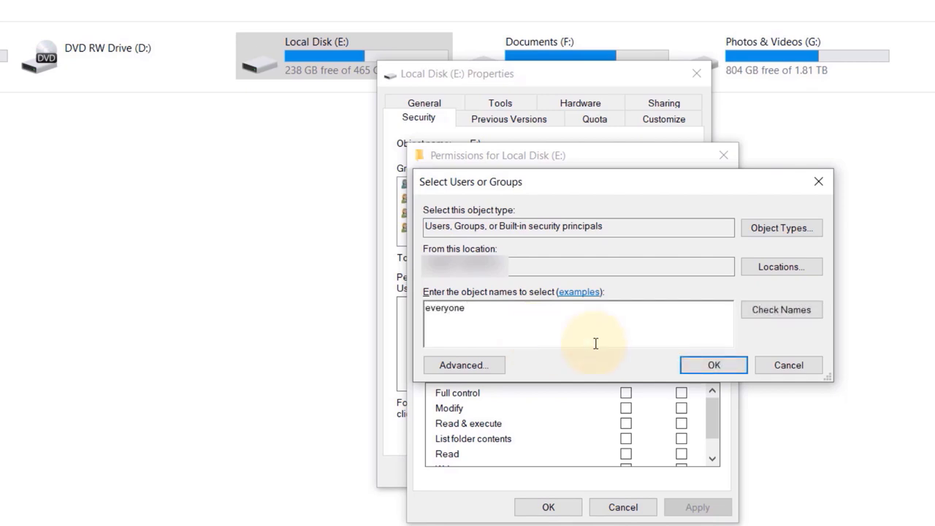
{"action": "left_click", "coordinate": [807, 311]}
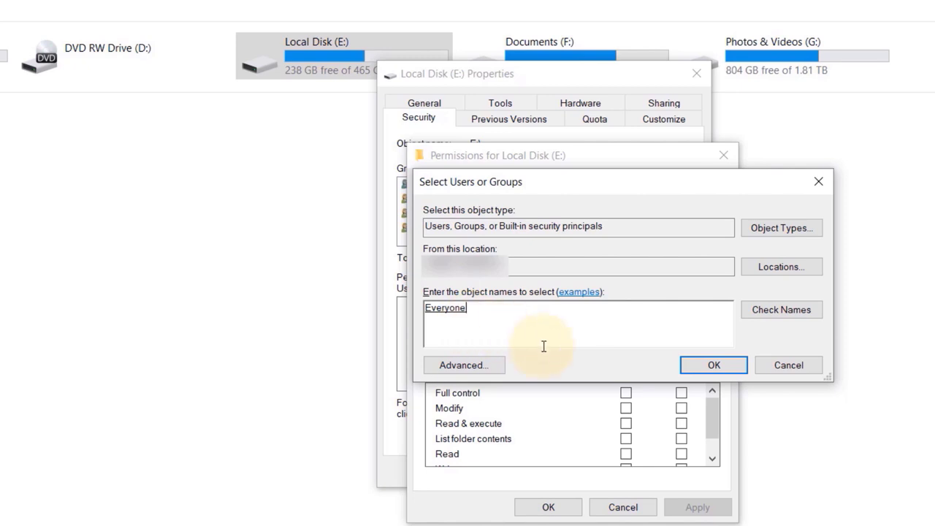
Add Everyone with Allow Full control on Local Disk (E:), apply it, and close Properties.
{"action": "left_click", "coordinate": [714, 366]}
{"action": "left_click", "coordinate": [480, 293]}
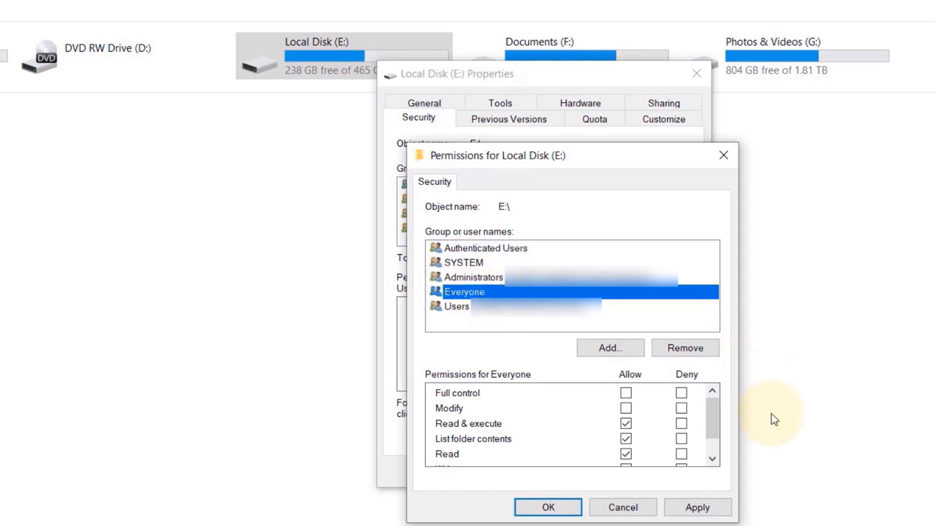
{"action": "left_click", "coordinate": [626, 393]}
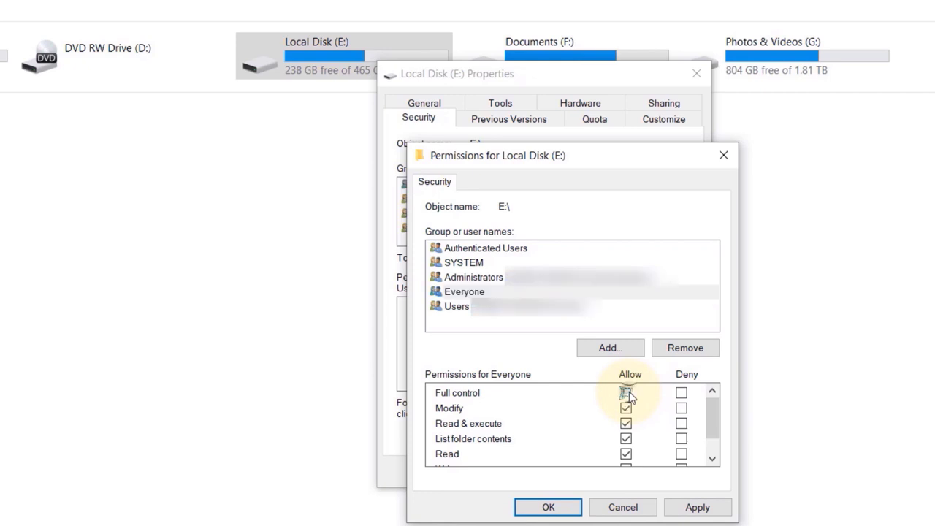
{"action": "mouse_move", "coordinate": [712, 414]}
{"action": "left_mouse_down"}
{"action": "mouse_move", "coordinate": [712, 435]}
{"action": "mouse_move", "coordinate": [710, 400]}
{"action": "left_mouse_up"}
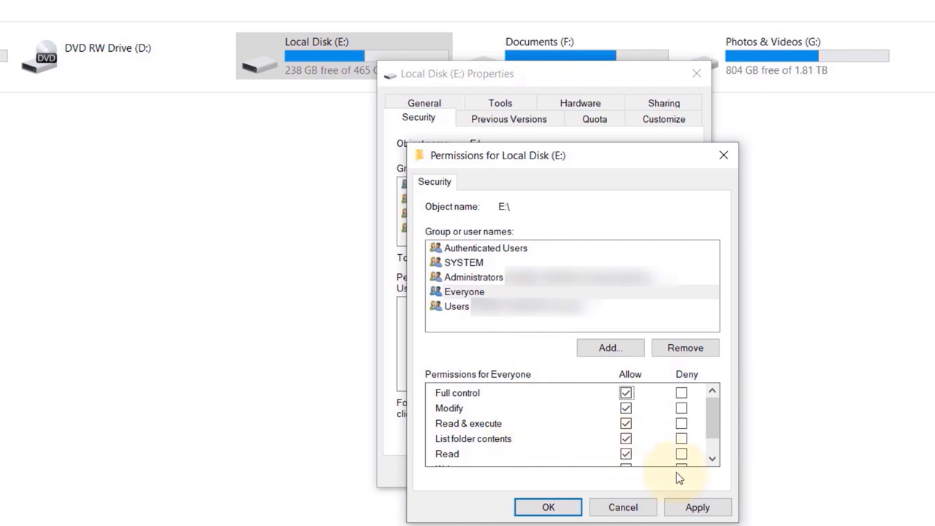
{"action": "left_click", "coordinate": [710, 508]}
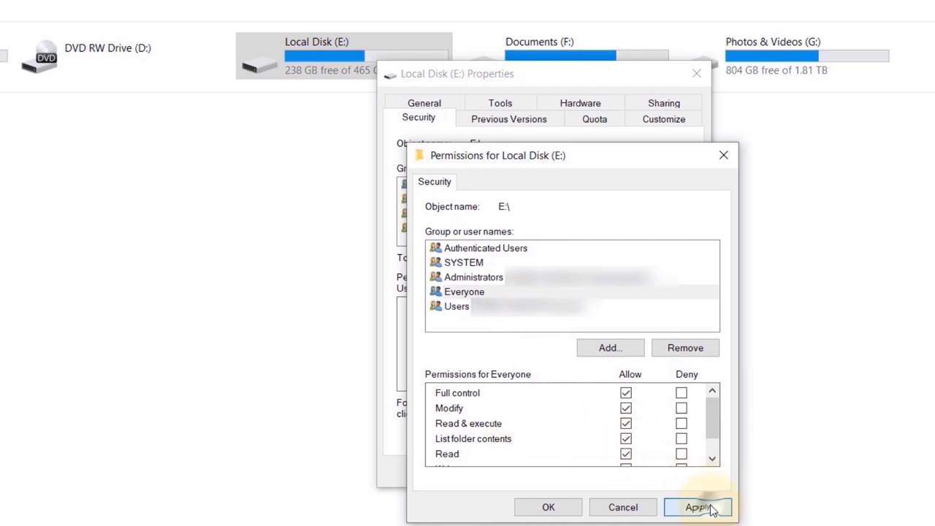
{"action": "left_click", "coordinate": [549, 507]}
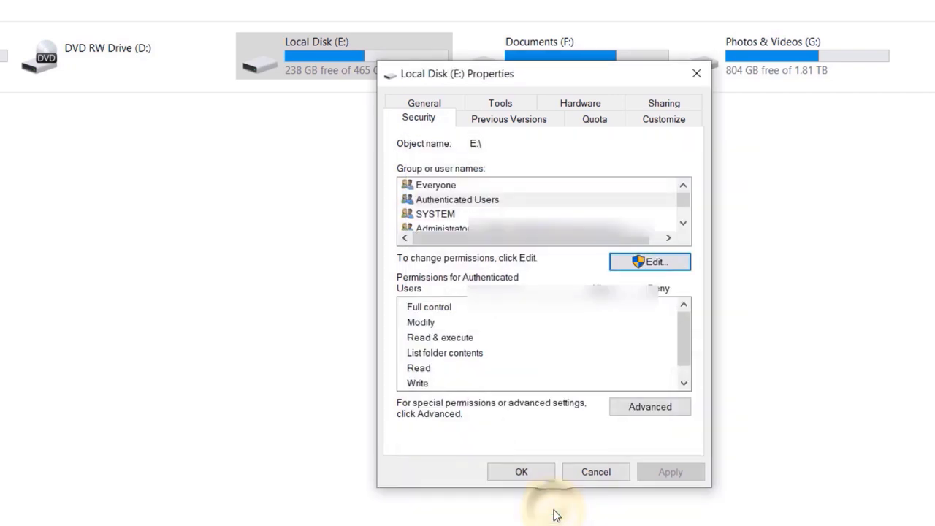
{"action": "left_click", "coordinate": [438, 187]}
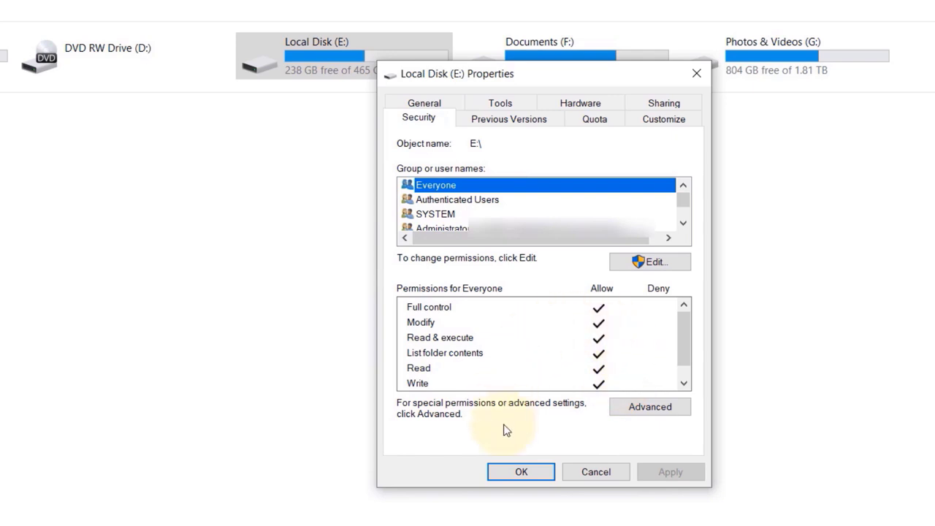
{"action": "left_click", "coordinate": [533, 475]}
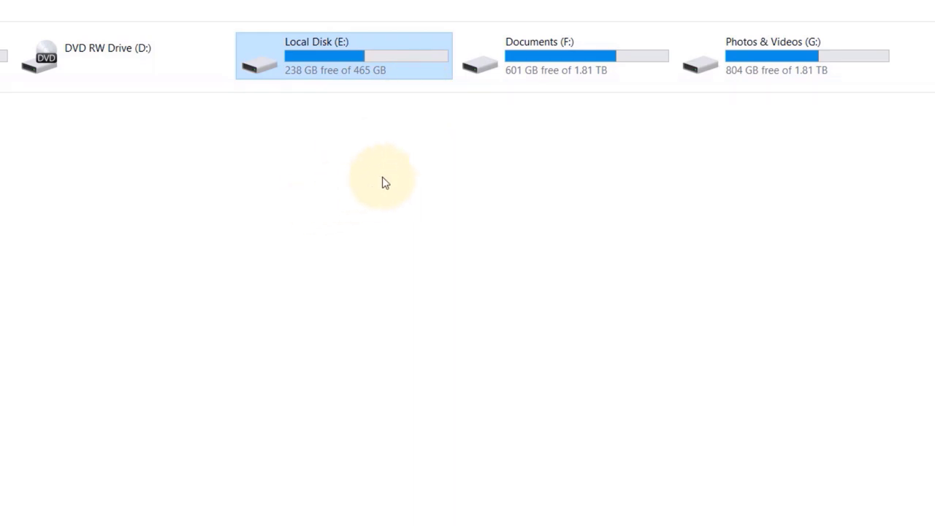
Open Advanced security settings from the Security tab of Local Disk (E:) Properties.
{"action": "mouse_move", "coordinate": [402, 65]}
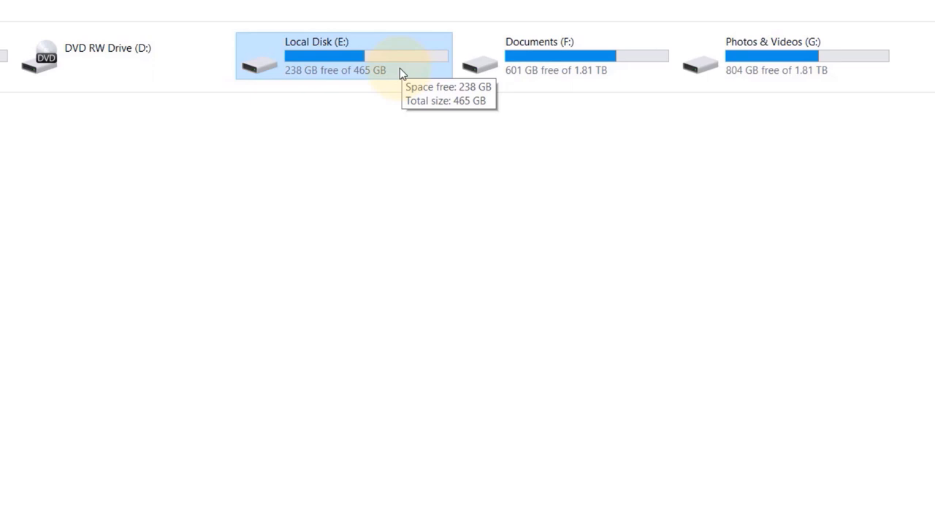
{"action": "right_click", "coordinate": [400, 68]}
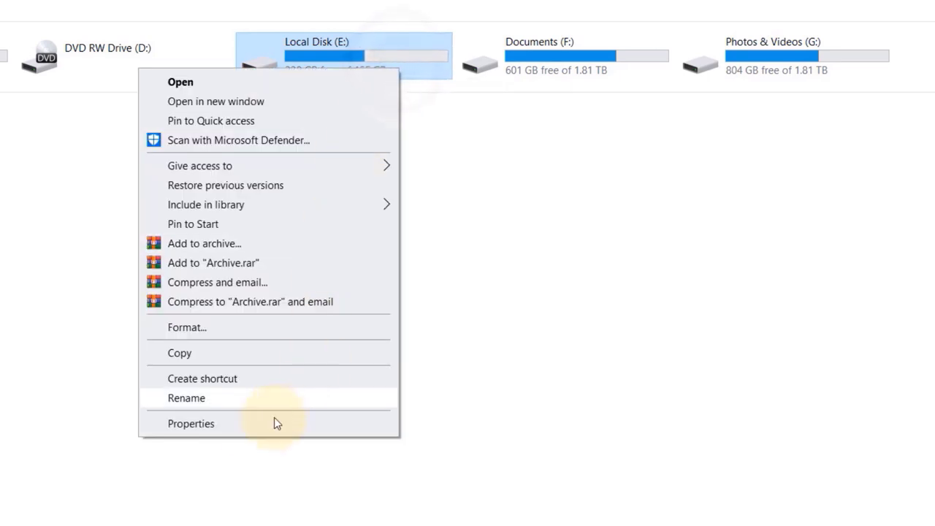
{"action": "left_click", "coordinate": [236, 425]}
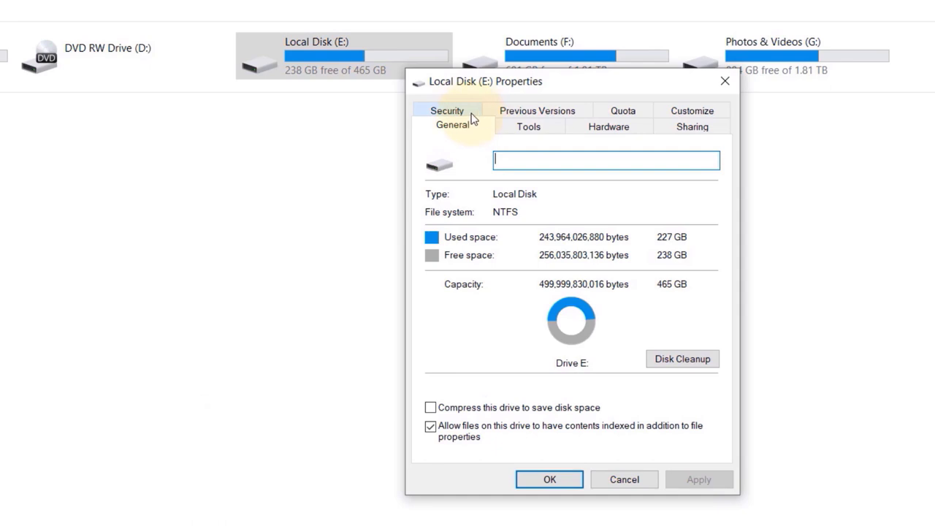
{"action": "left_click", "coordinate": [447, 111]}
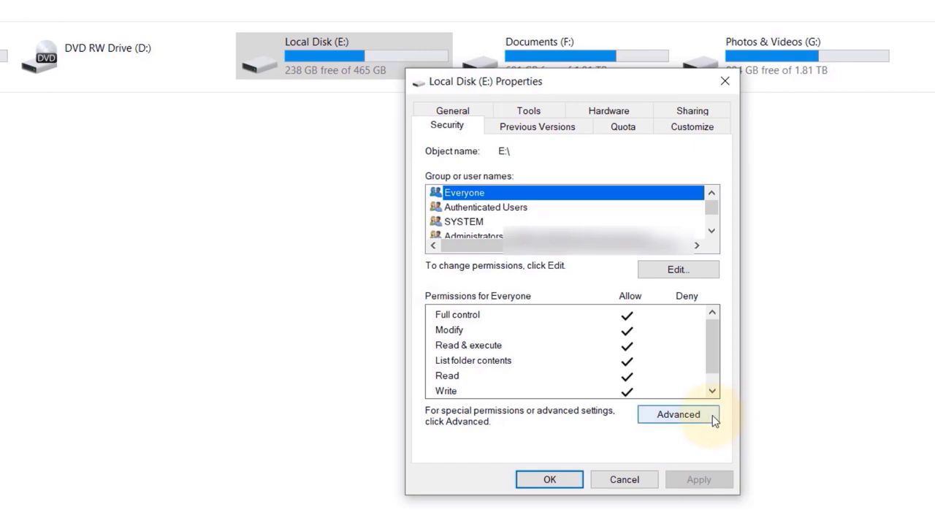
{"action": "left_click", "coordinate": [712, 415]}
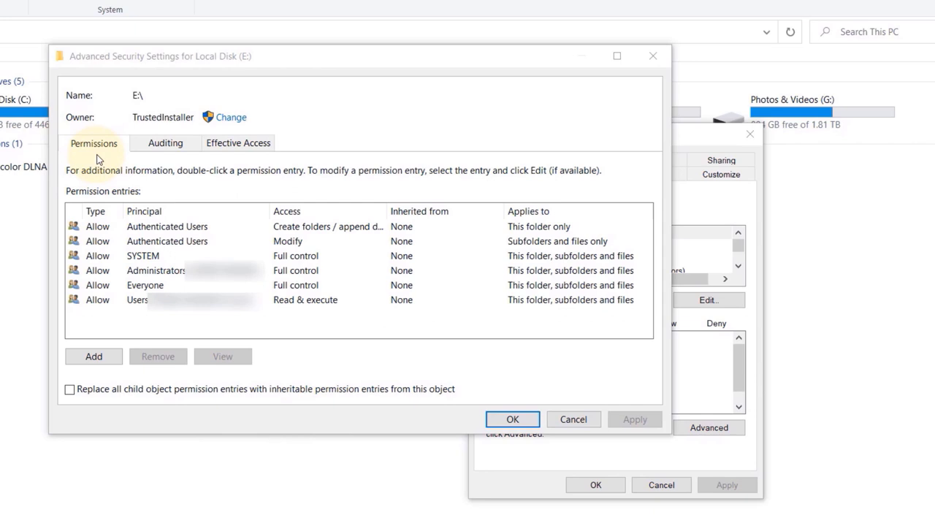
Change the drive owner to Everyone and tick Replace owner on subcontainers and objects.
{"action": "left_click", "coordinate": [236, 119]}
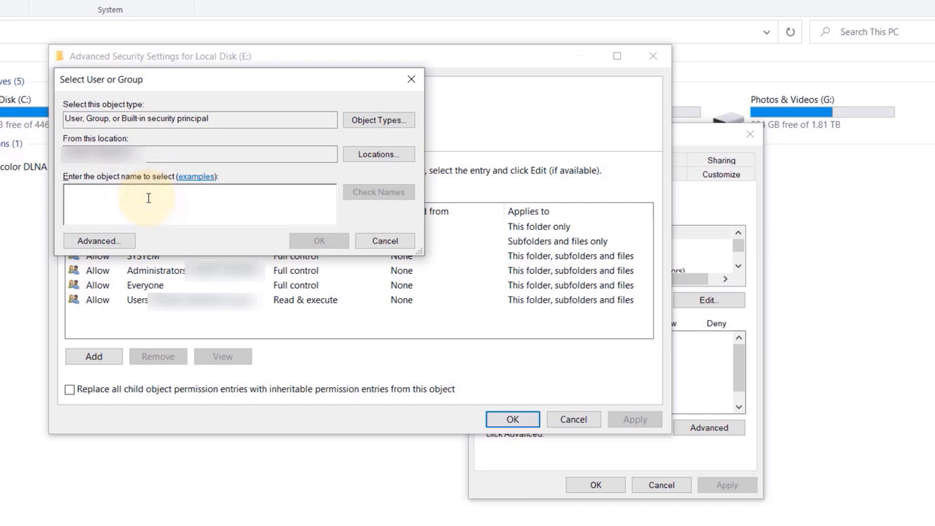
{"action": "type", "text": "everyone"}
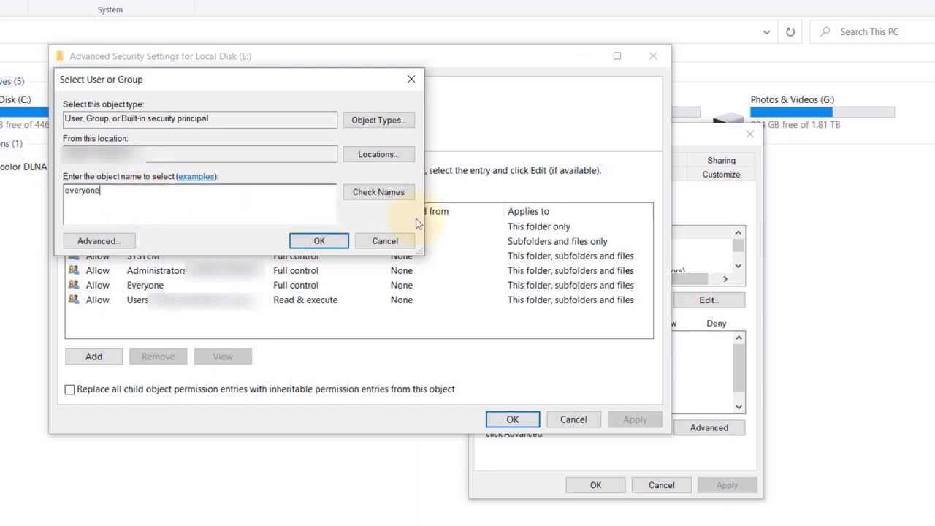
{"action": "left_click", "coordinate": [389, 196]}
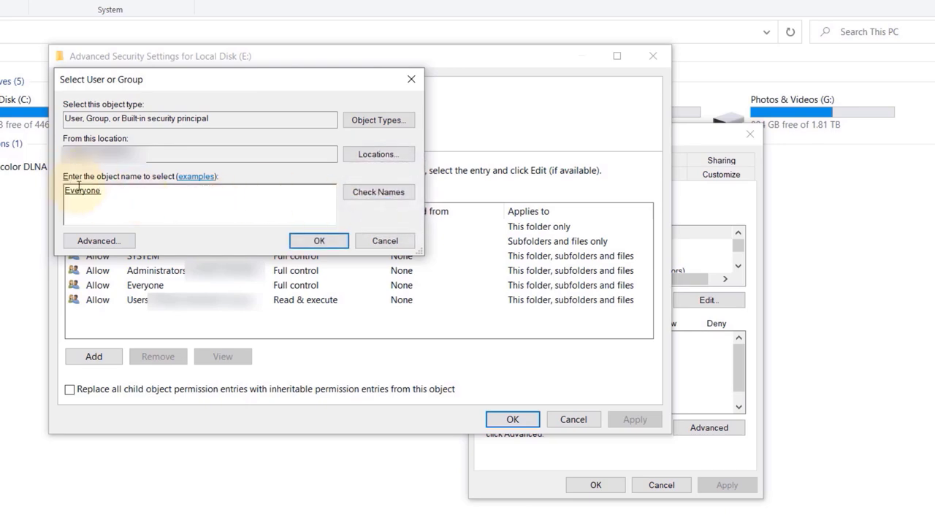
{"action": "left_click", "coordinate": [317, 243]}
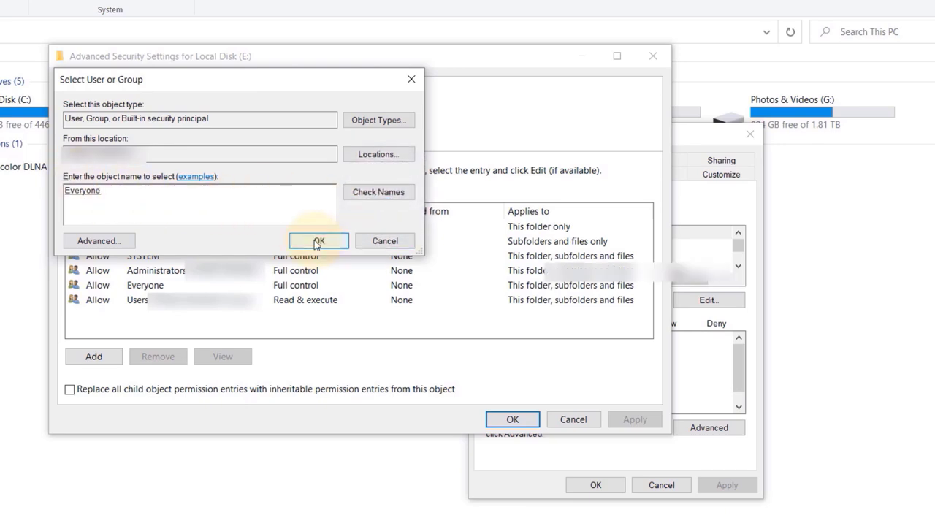
{"action": "left_click", "coordinate": [319, 242]}
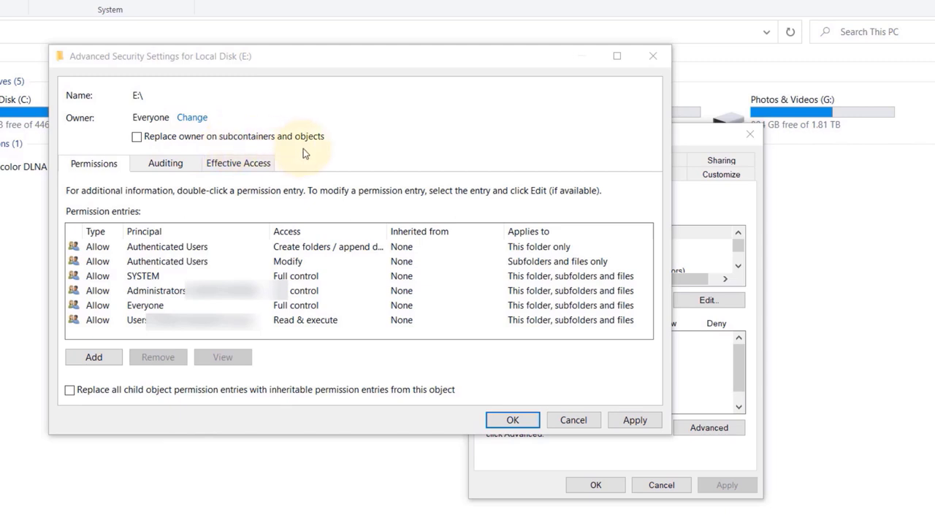
{"action": "left_click", "coordinate": [137, 137]}
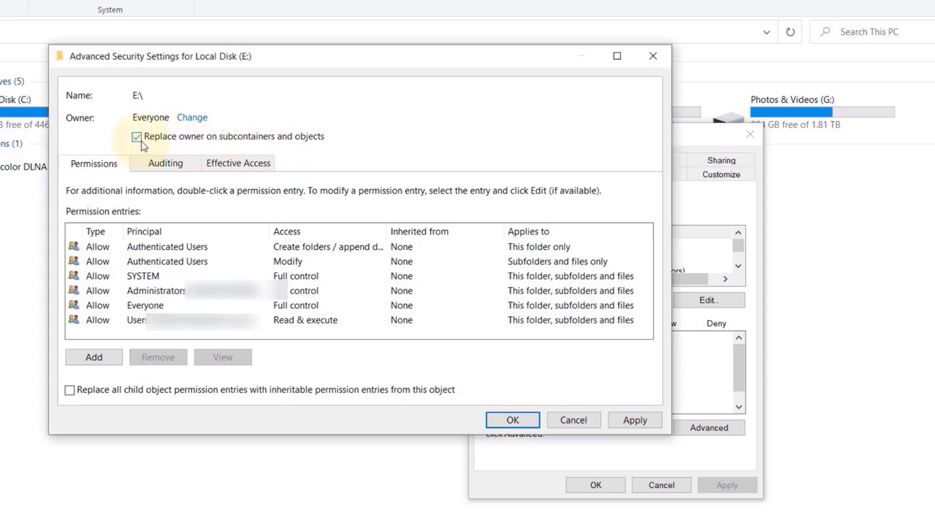
Apply the owner change, accept the full-control permission replacement, and dismiss the ownership notice.
{"action": "left_click", "coordinate": [635, 421]}
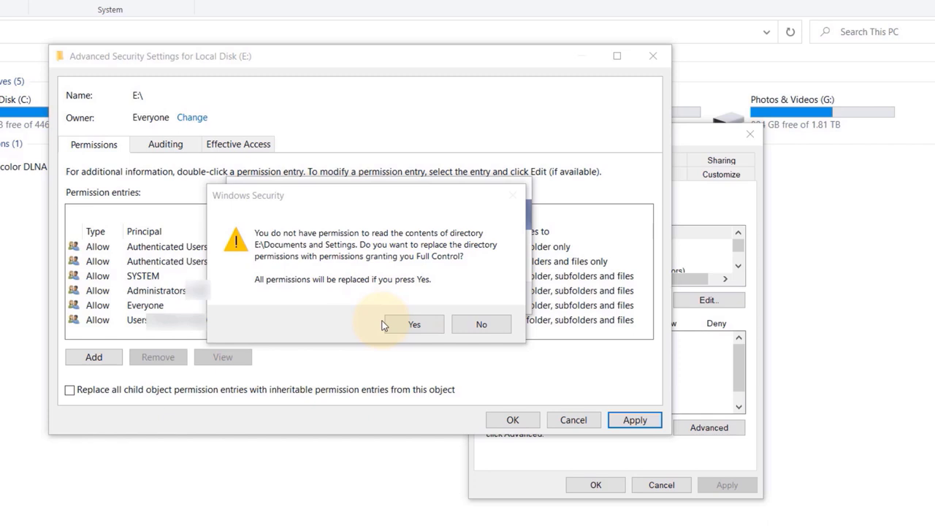
{"action": "left_click", "coordinate": [413, 324]}
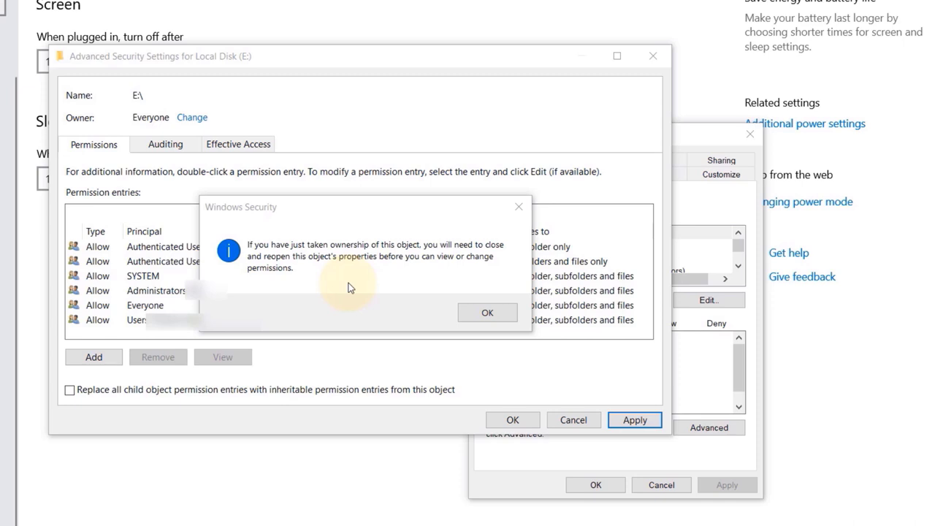
{"action": "left_click", "coordinate": [487, 315]}
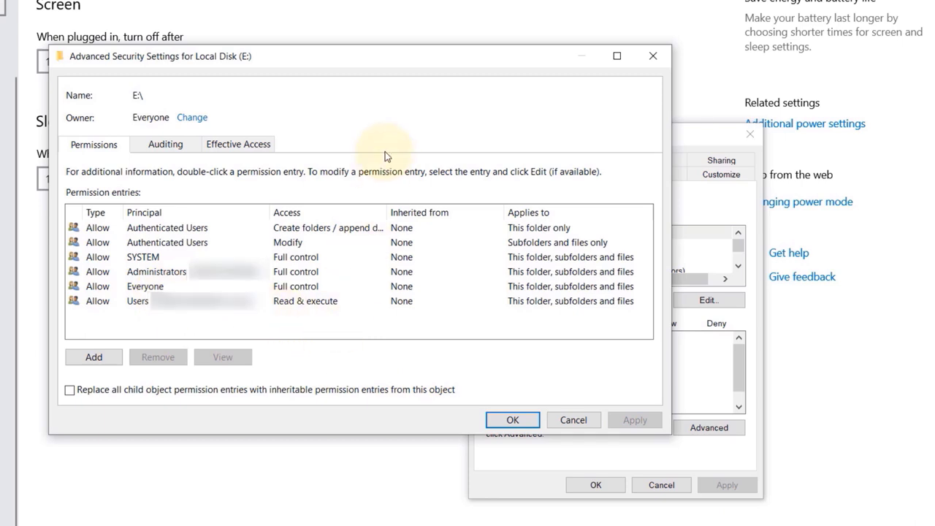
Add an auditing entry for principal Everyone with Full control on drive E:.
{"action": "left_click", "coordinate": [187, 148]}
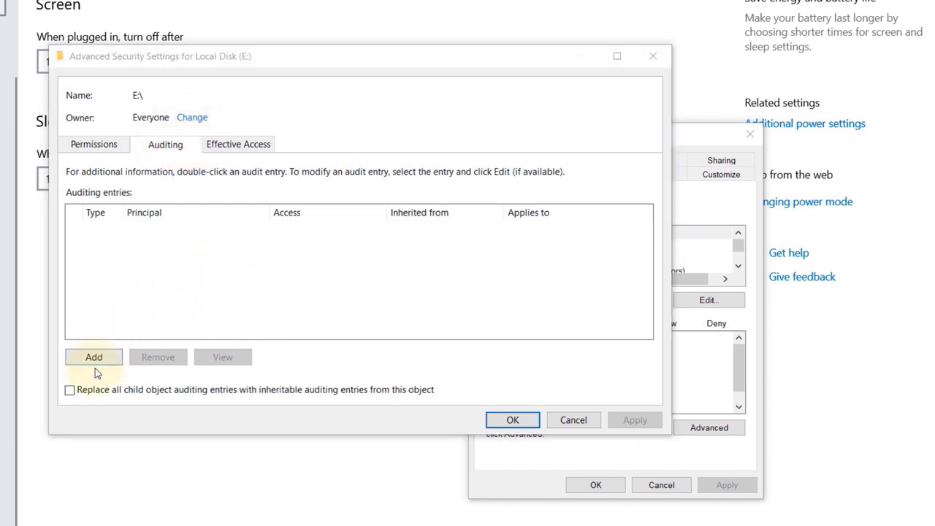
{"action": "left_click", "coordinate": [113, 361]}
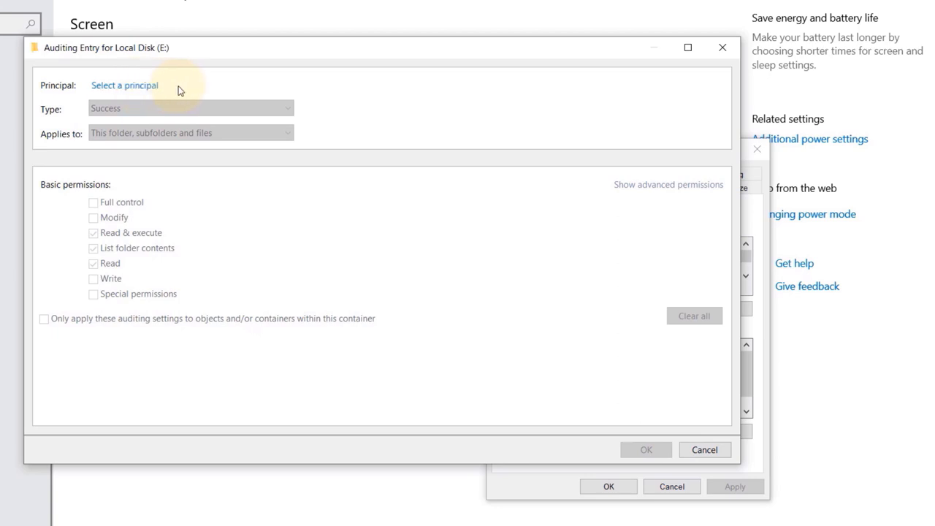
{"action": "left_click", "coordinate": [153, 87]}
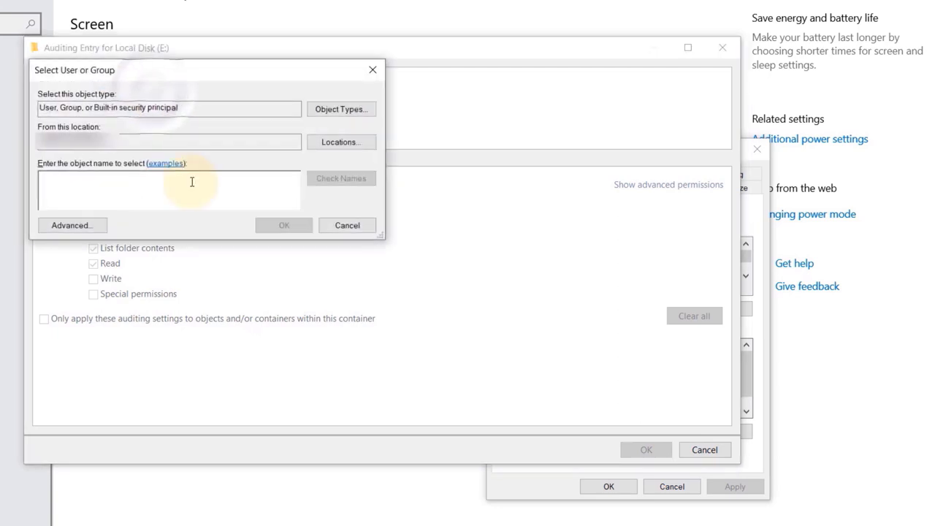
{"action": "type", "text": "everyo"}
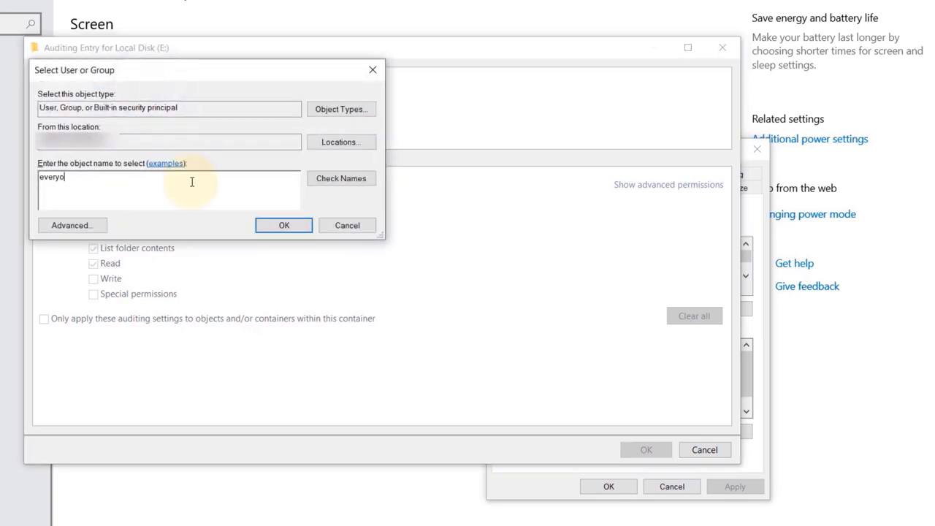
{"action": "type", "text": "ne"}
{"action": "left_click", "coordinate": [365, 184]}
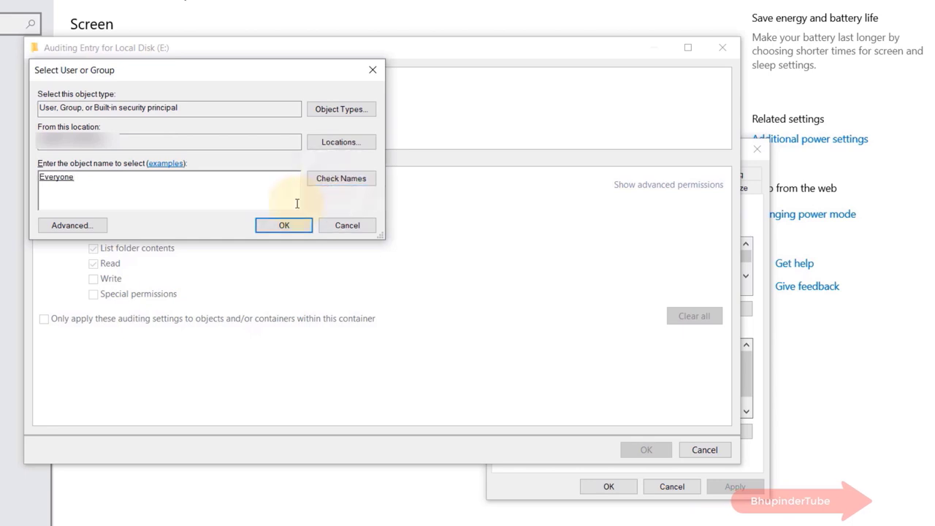
{"action": "left_click", "coordinate": [281, 225]}
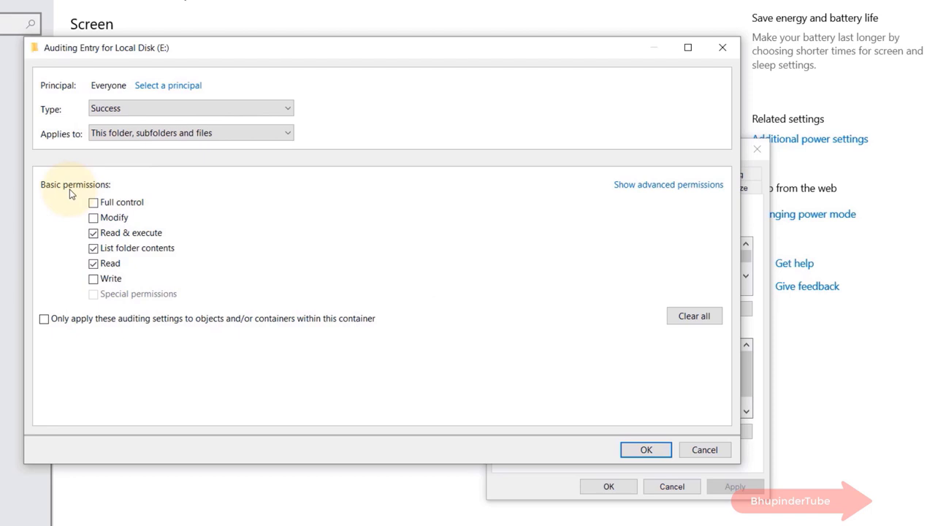
{"action": "left_click", "coordinate": [135, 208]}
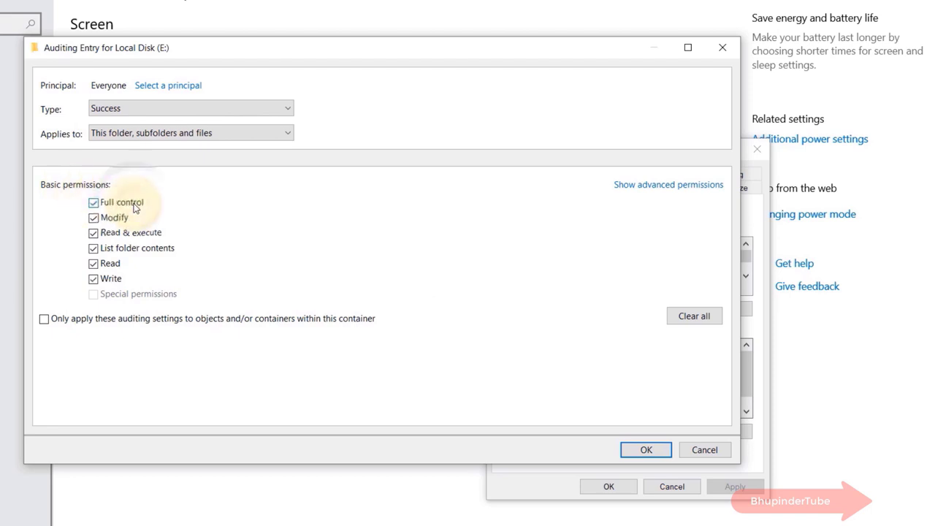
{"action": "left_click", "coordinate": [650, 450]}
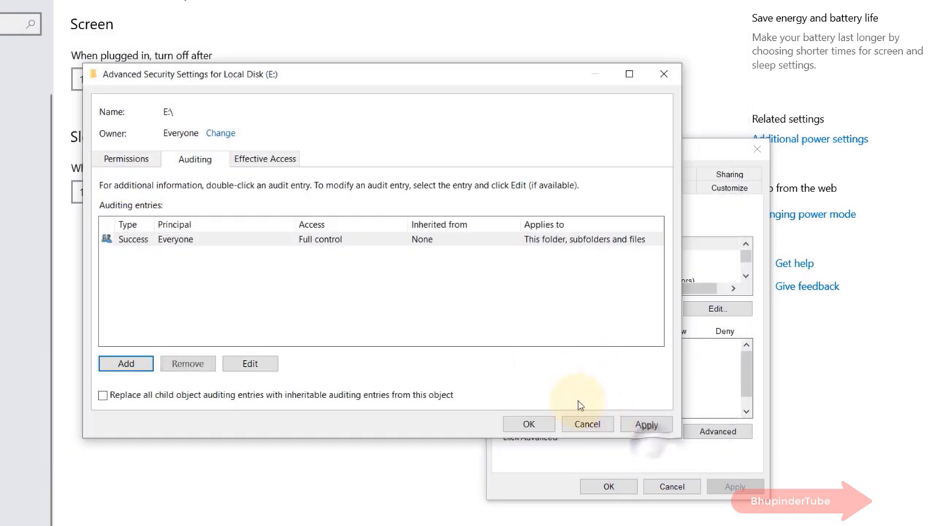
Apply the auditing entry and close the advanced settings and drive E: Properties.
{"action": "left_click", "coordinate": [658, 428]}
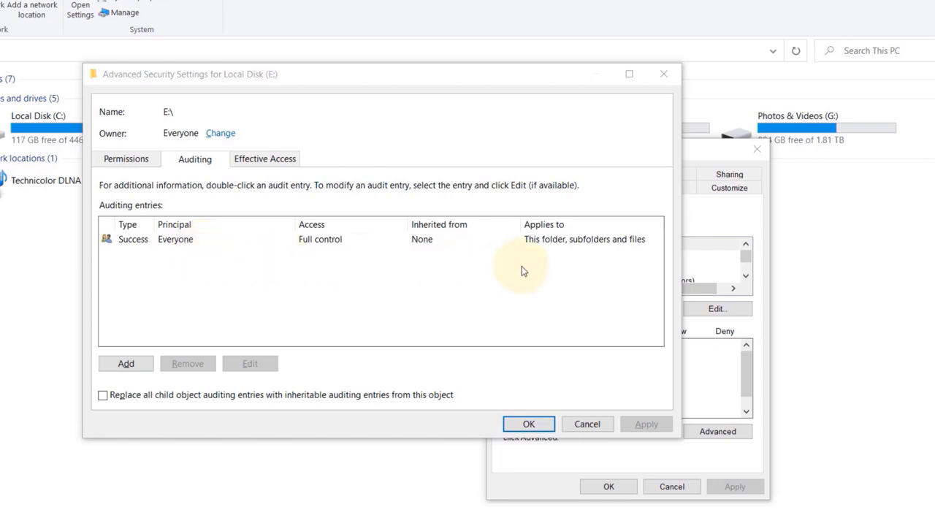
{"action": "left_click", "coordinate": [529, 424]}
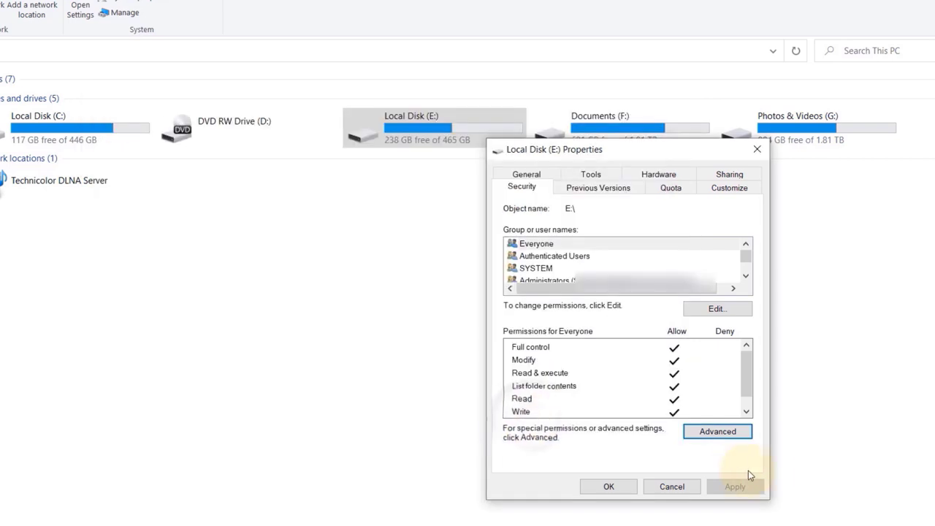
{"action": "left_click", "coordinate": [609, 486]}
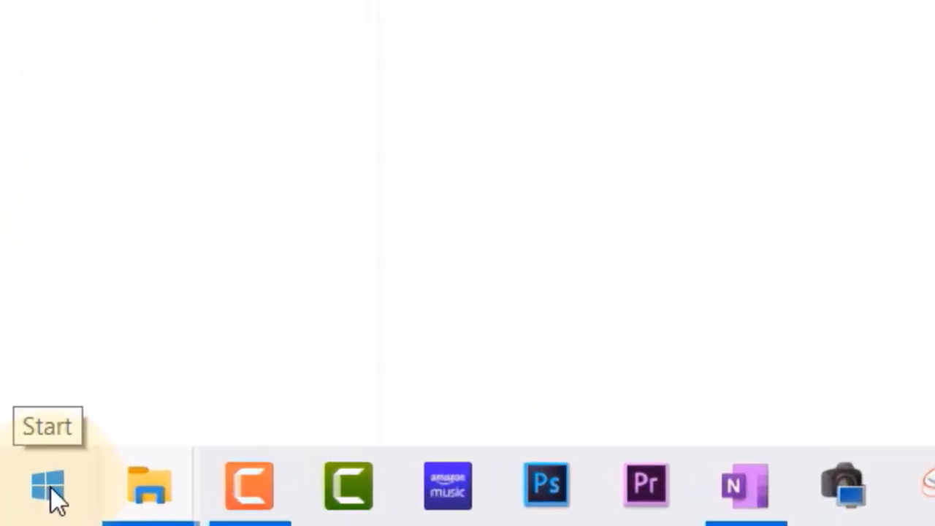
Restart the computer from the Start menu's power options.
{"action": "left_click", "coordinate": [49, 488]}
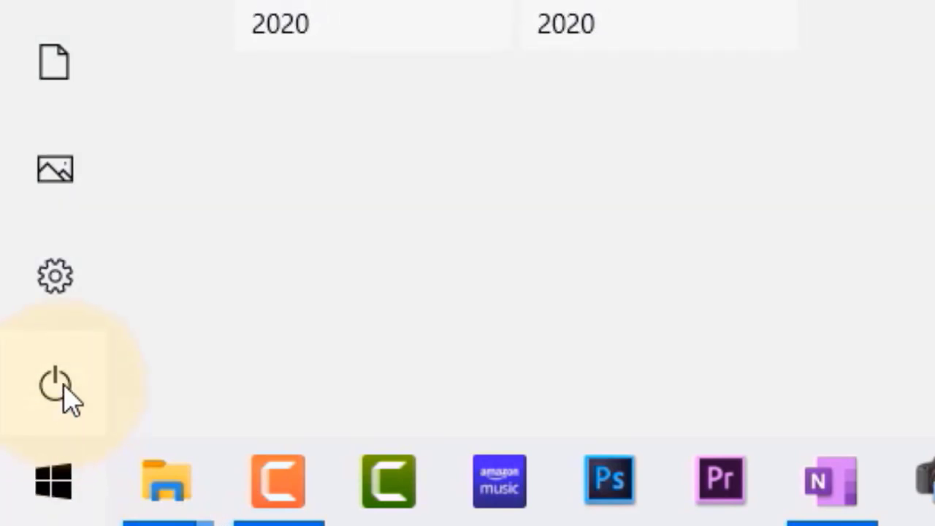
{"action": "mouse_move", "coordinate": [64, 395]}
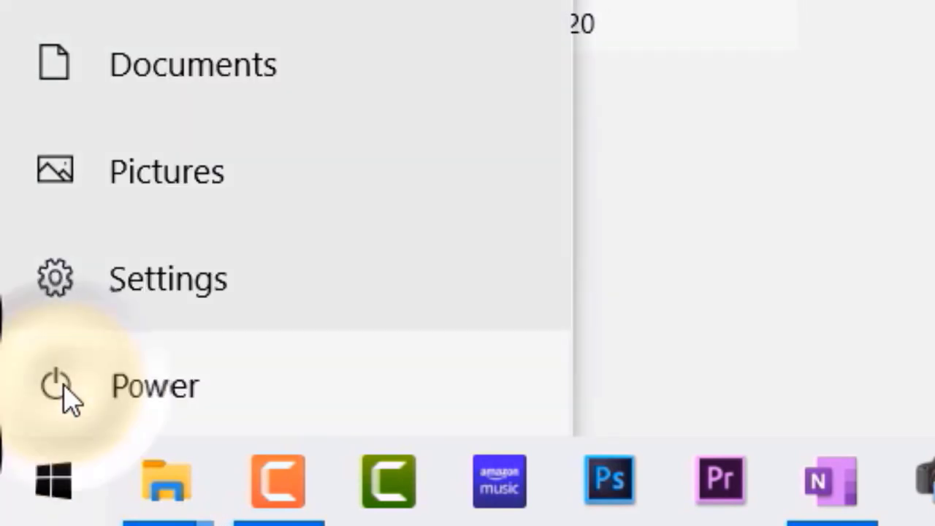
{"action": "left_click", "coordinate": [112, 397]}
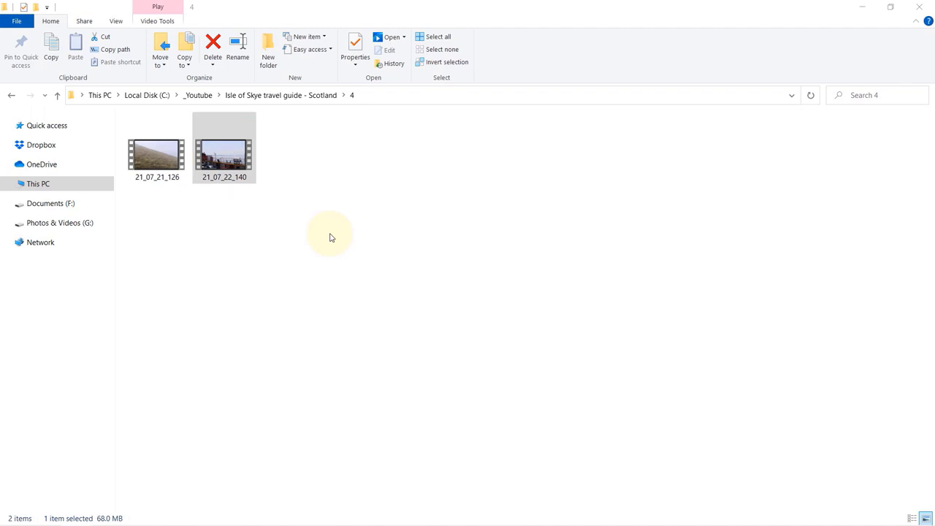
Uncheck Encrypt contents to secure data for 21_07_22_140 and apply the change.
{"action": "right_click", "coordinate": [230, 152]}
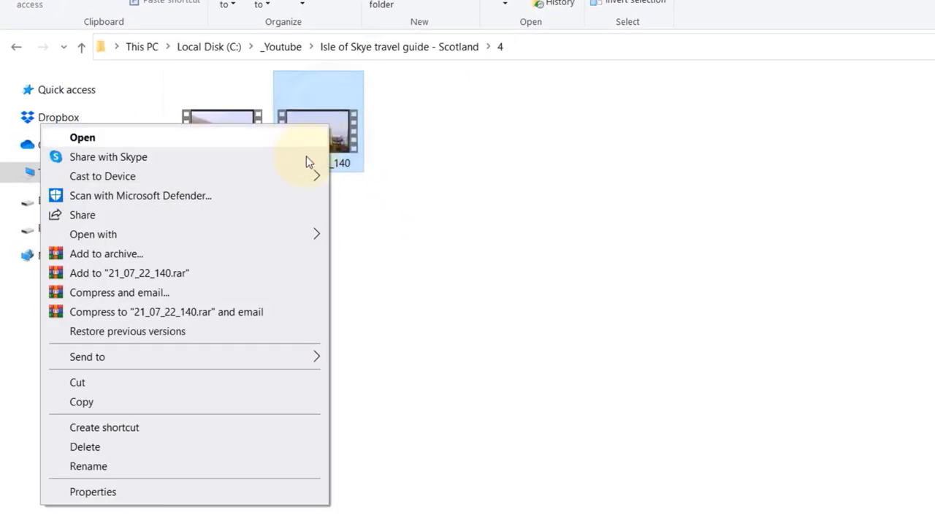
{"action": "left_click", "coordinate": [174, 500]}
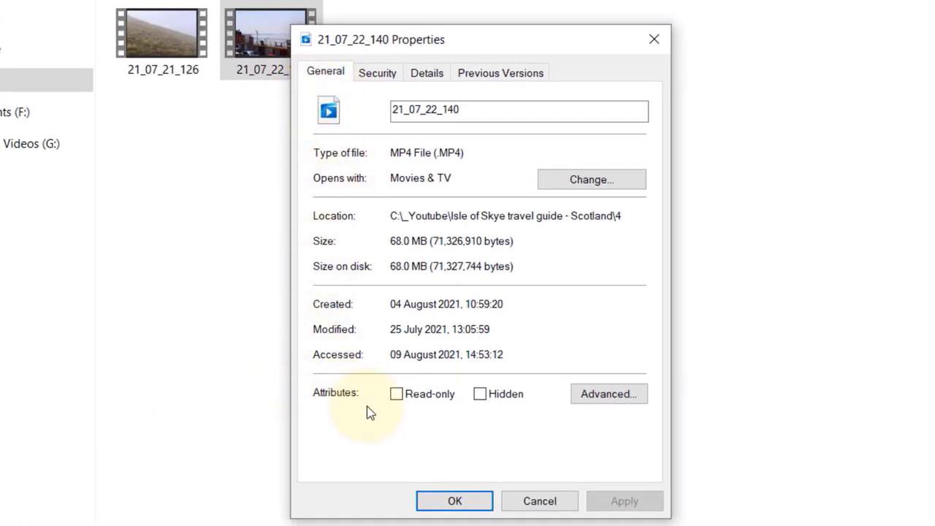
{"action": "left_click", "coordinate": [641, 404]}
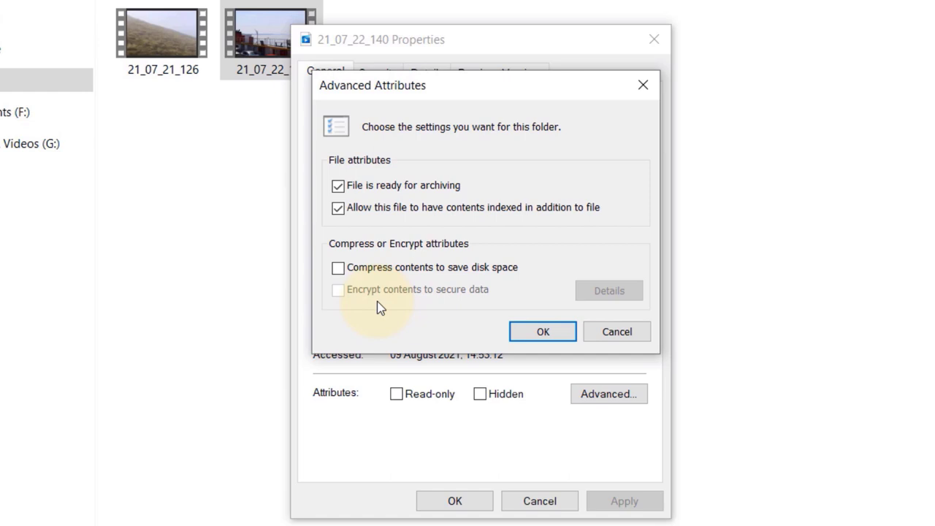
{"action": "left_click", "coordinate": [552, 333]}
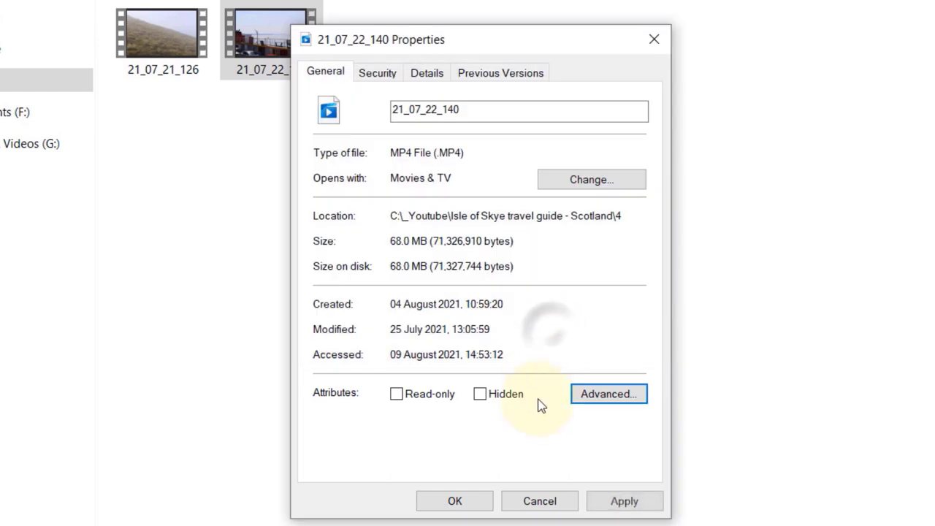
{"action": "left_click", "coordinate": [627, 502]}
{"action": "left_click", "coordinate": [451, 502]}
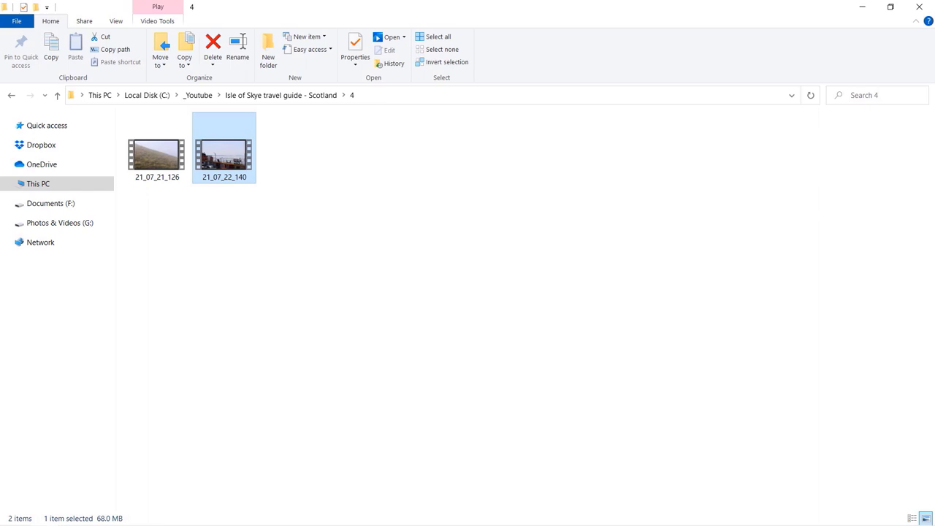
Reselect video 21_07_22_140 and reopen its Properties.
{"action": "left_click", "coordinate": [182, 342]}
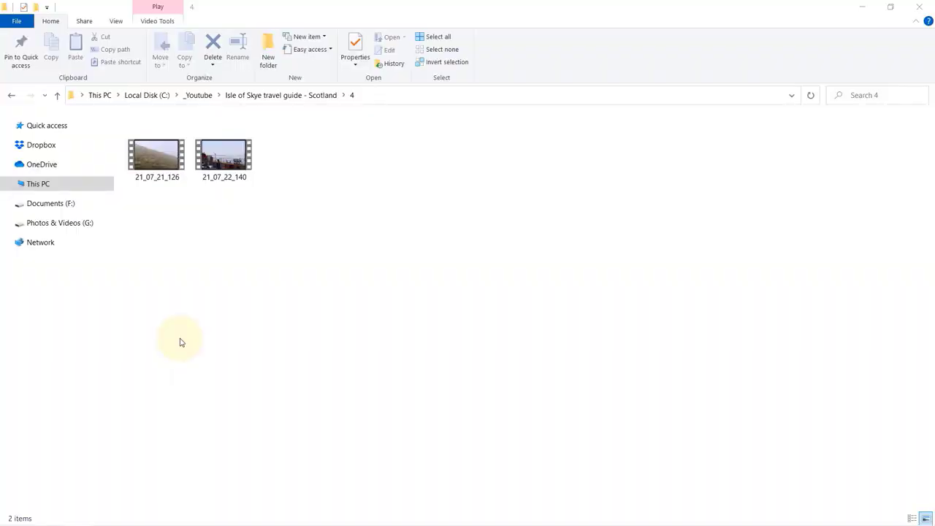
{"action": "left_click", "coordinate": [226, 162]}
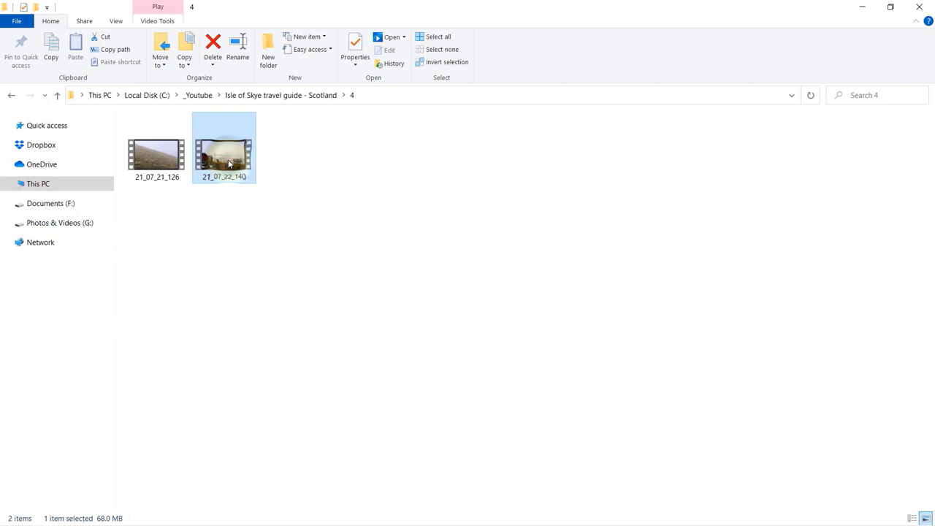
{"action": "right_click", "coordinate": [229, 164]}
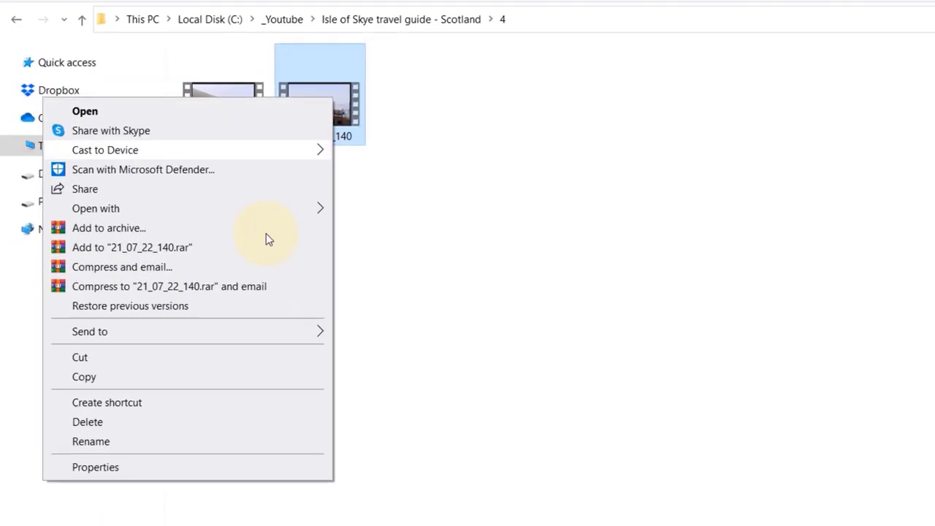
{"action": "left_click", "coordinate": [120, 469]}
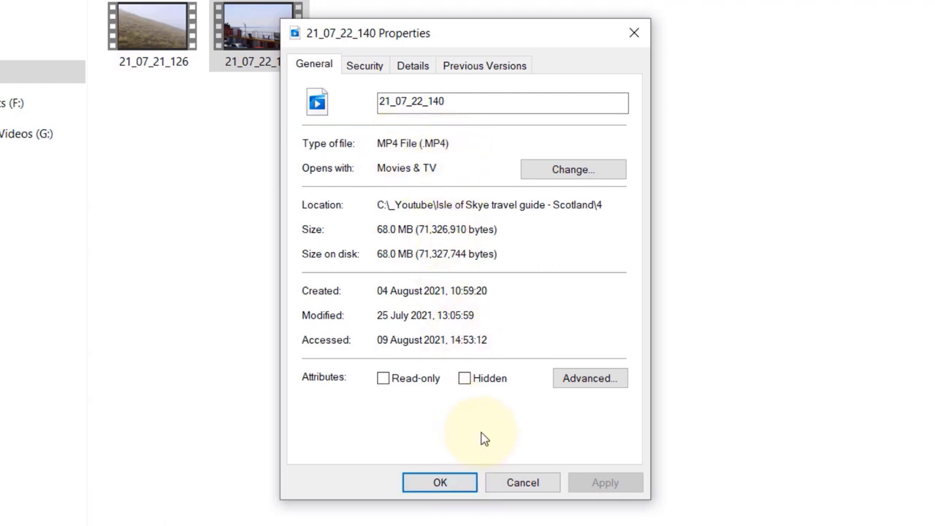
Launch Notepad by searching 'not' from the Start menu.
{"action": "key", "text": "super"}
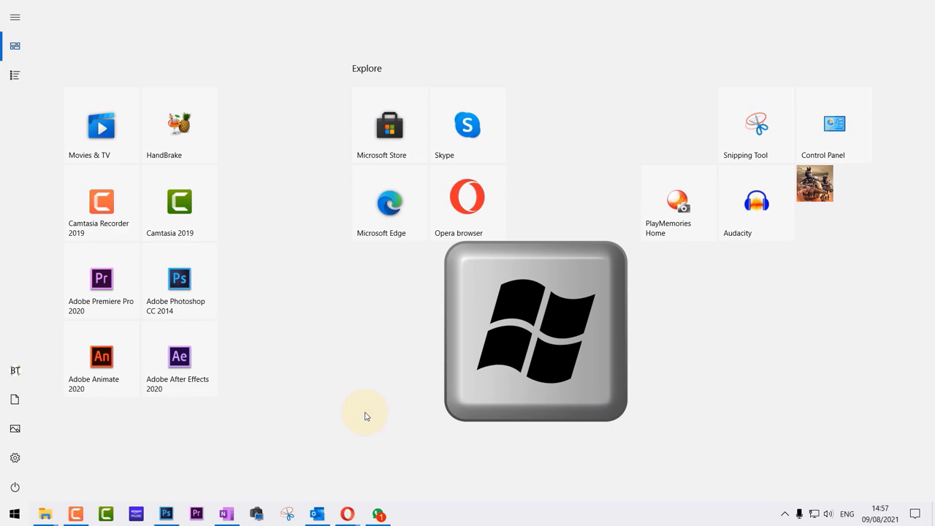
{"action": "type", "text": "not"}
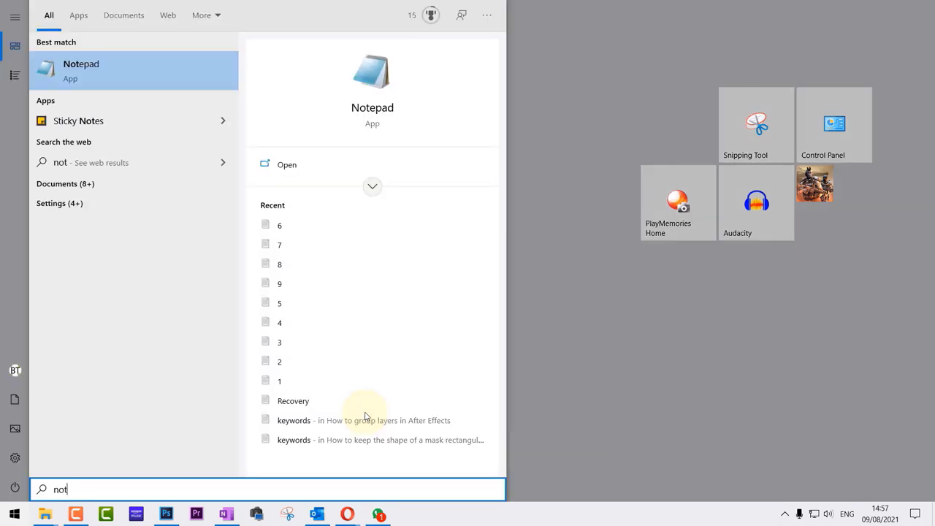
{"action": "key", "text": "Return"}
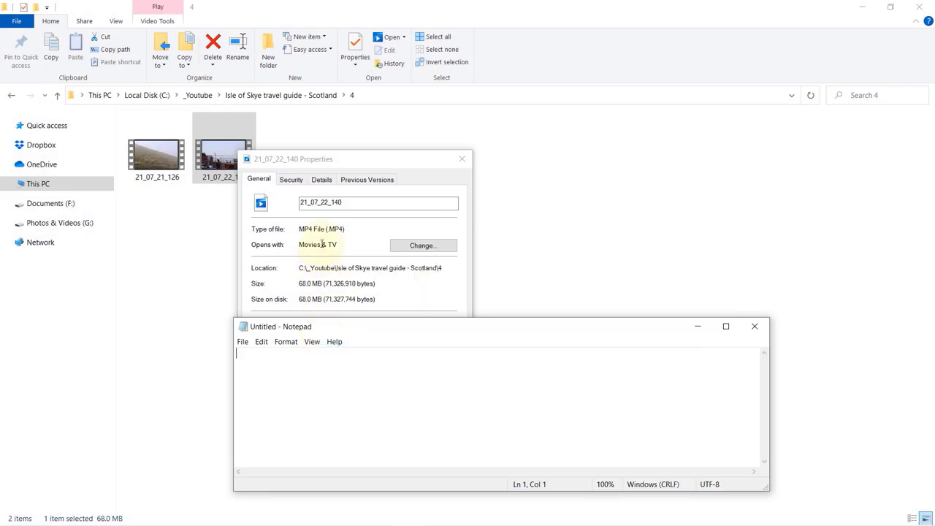
Copy the (.MP4) file type from the video's Properties into Notepad.
{"action": "left_click", "coordinate": [357, 235]}
{"action": "mouse_move", "coordinate": [356, 231]}
{"action": "left_mouse_down"}
{"action": "mouse_move", "coordinate": [326, 229]}
{"action": "mouse_move", "coordinate": [350, 230]}
{"action": "left_mouse_up"}
{"action": "left_click", "coordinate": [327, 229]}
{"action": "key", "text": "ctrl+c"}
{"action": "key", "text": "alt+Tab"}
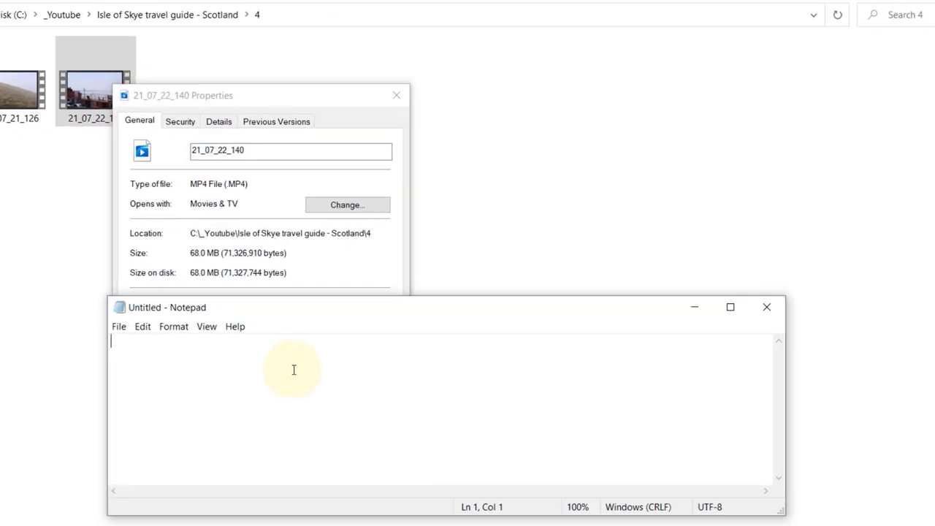
{"action": "key", "text": "ctrl+v"}
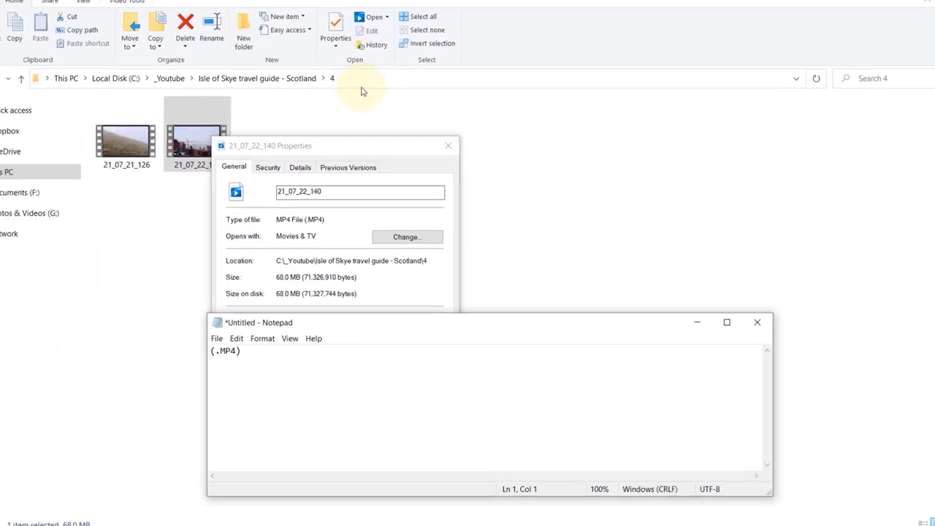
Copy the folder path from File Explorer's address bar and paste it before (.MP4).
{"action": "left_click", "coordinate": [376, 97]}
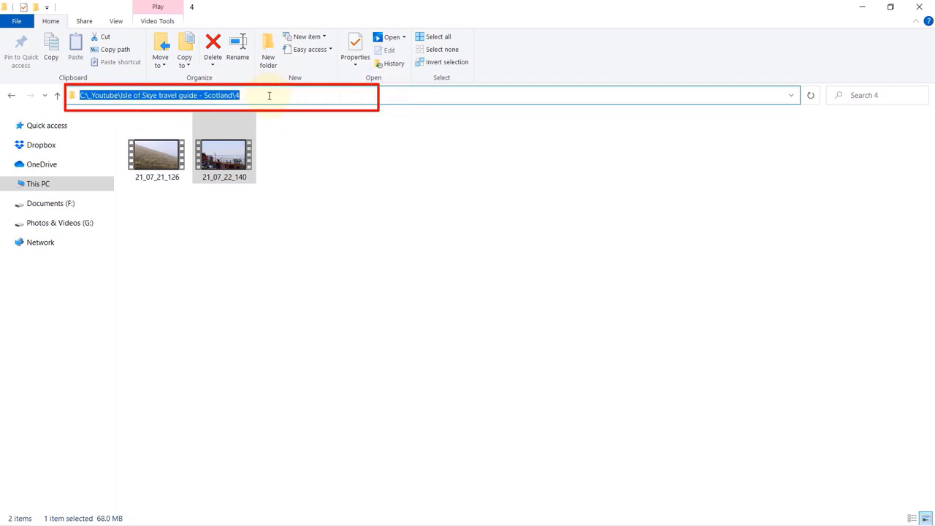
{"action": "key", "text": "ctrl+c"}
{"action": "key", "text": "alt+Tab"}
{"action": "key", "text": "ctrl+v"}
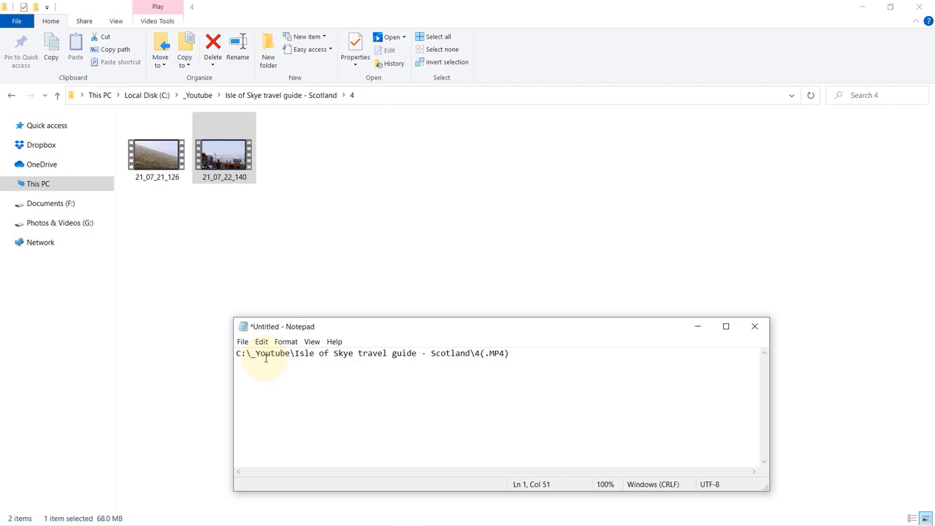
Append the video name 21_07_22_140 to the Notepad path line and remove the parentheses around .MP4.
{"action": "type", "text": "\\"}
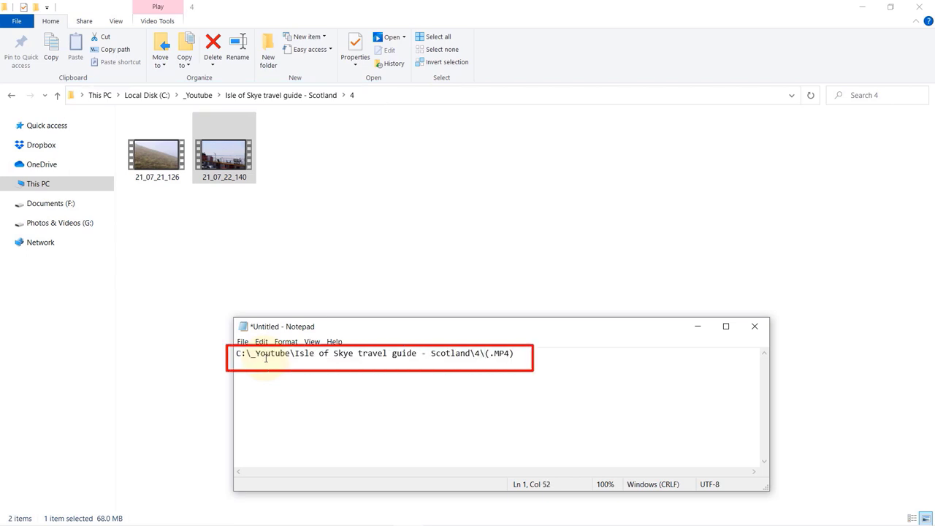
{"action": "left_click", "coordinate": [214, 157]}
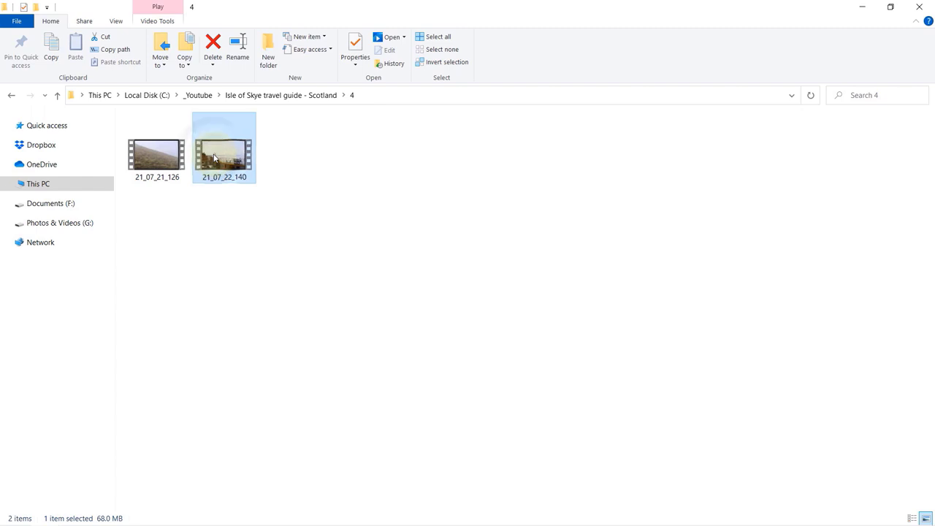
{"action": "key", "text": "F2"}
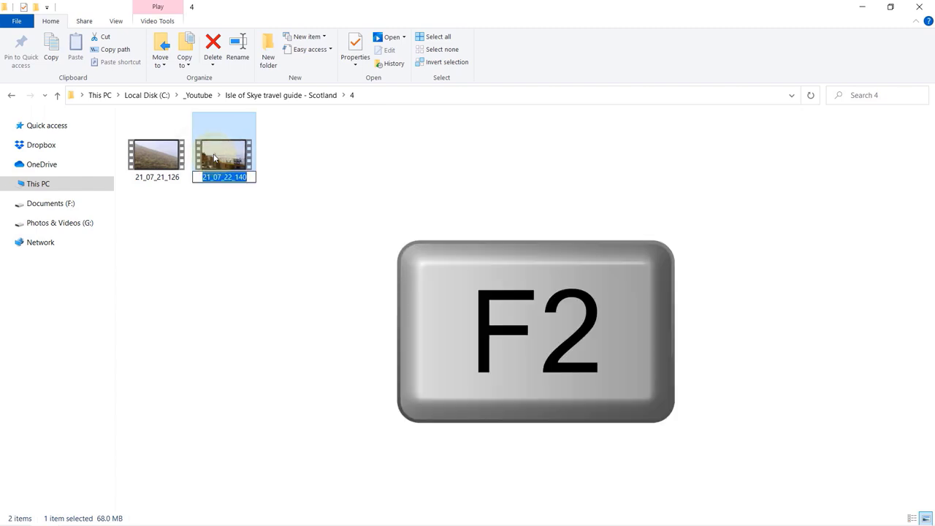
{"action": "key", "text": "ctrl+c"}
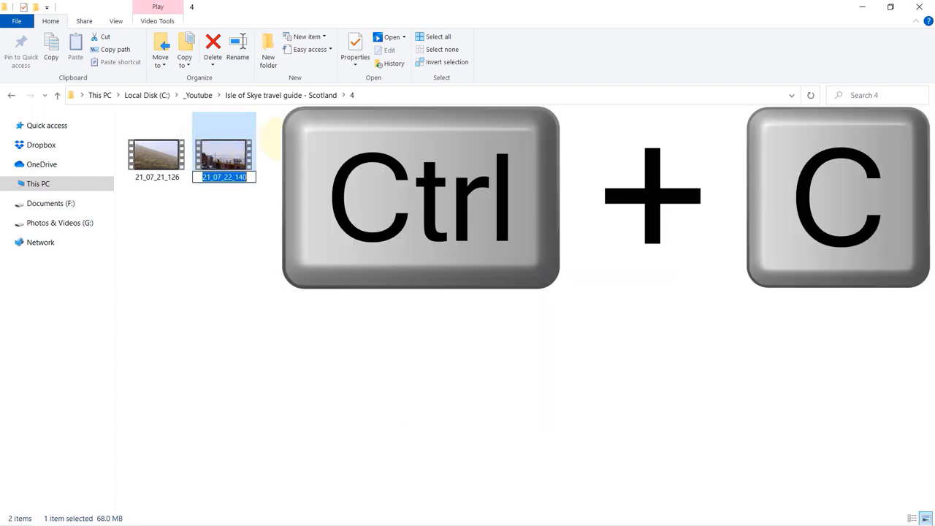
{"action": "key", "text": "alt+Tab"}
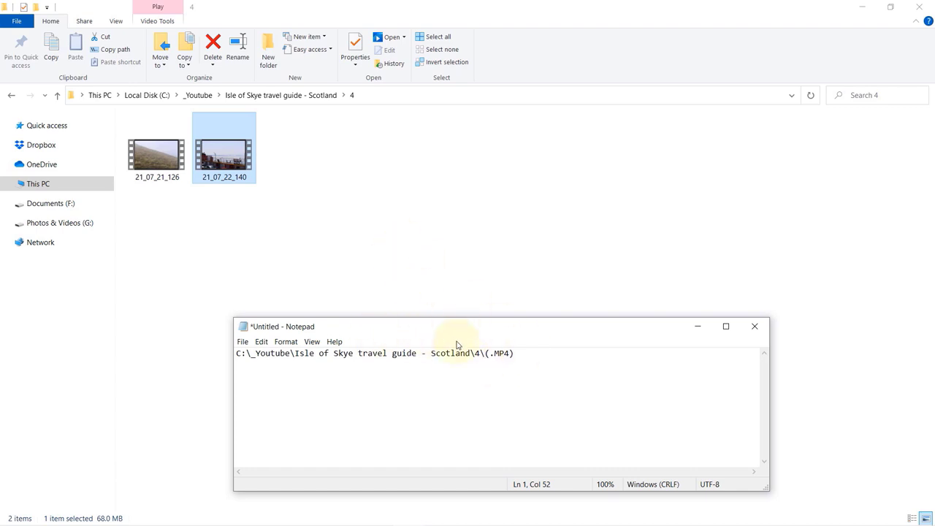
{"action": "key", "text": "ctrl+v"}
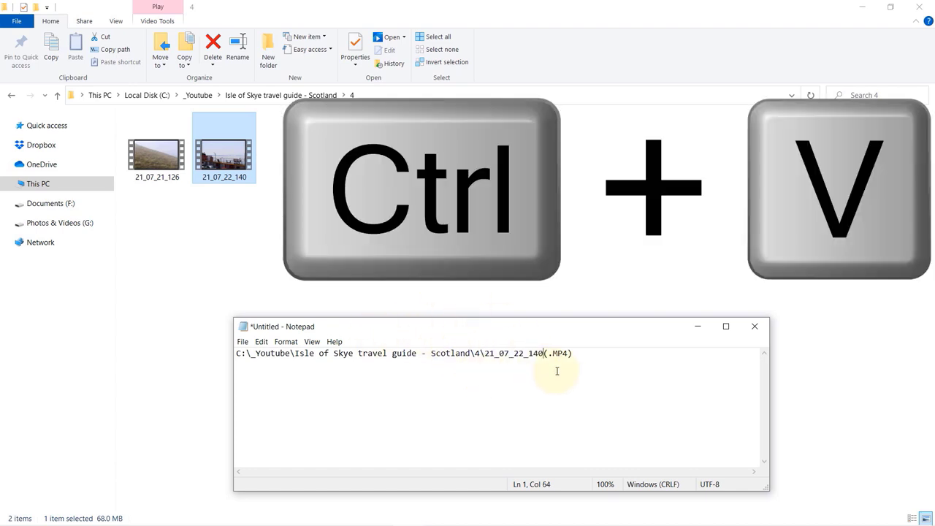
{"action": "key", "text": "Delete"}
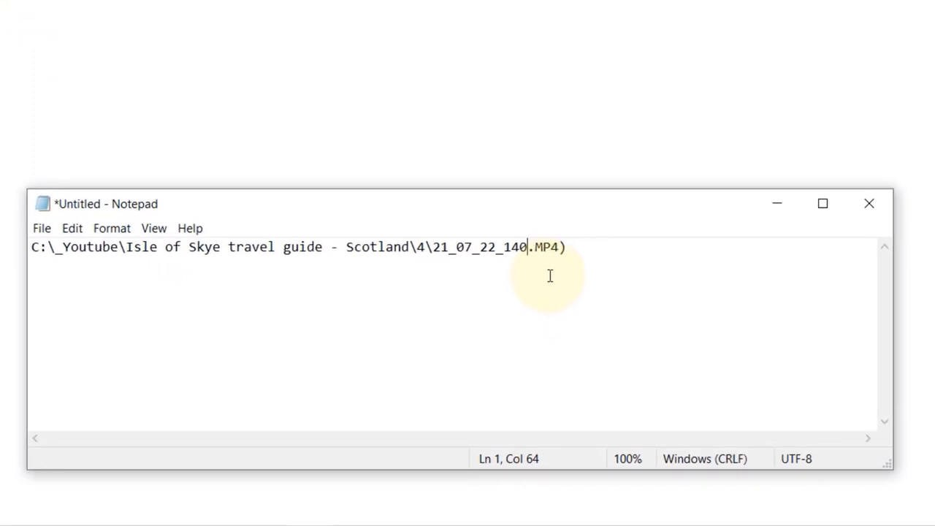
{"action": "key", "text": "End"}
{"action": "key", "text": "BackSpace"}
Check the finished path C:\_Youtube\Isle of Skye travel guide - Scotland\4\21_07_22_140.MP4, then bring up Start.
{"action": "left_click_drag", "start_coordinate": [556, 270], "coordinate": [34, 256]}
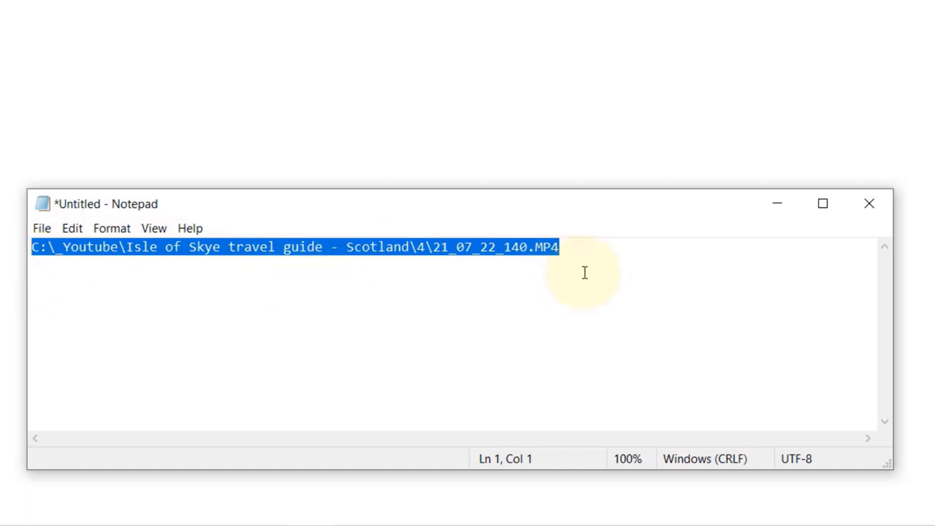
{"action": "left_click", "coordinate": [568, 249]}
{"action": "double_click", "coordinate": [563, 248]}
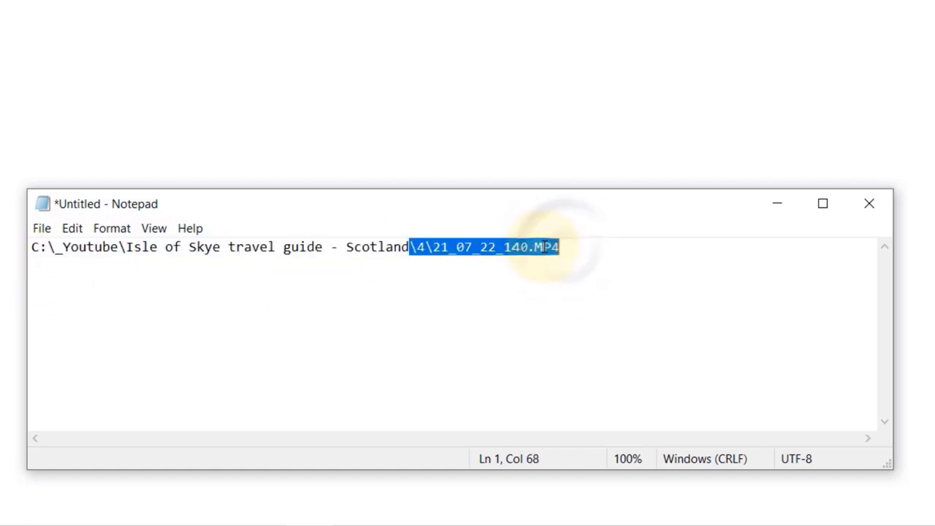
{"action": "left_click", "coordinate": [548, 247]}
{"action": "left_click", "coordinate": [562, 247]}
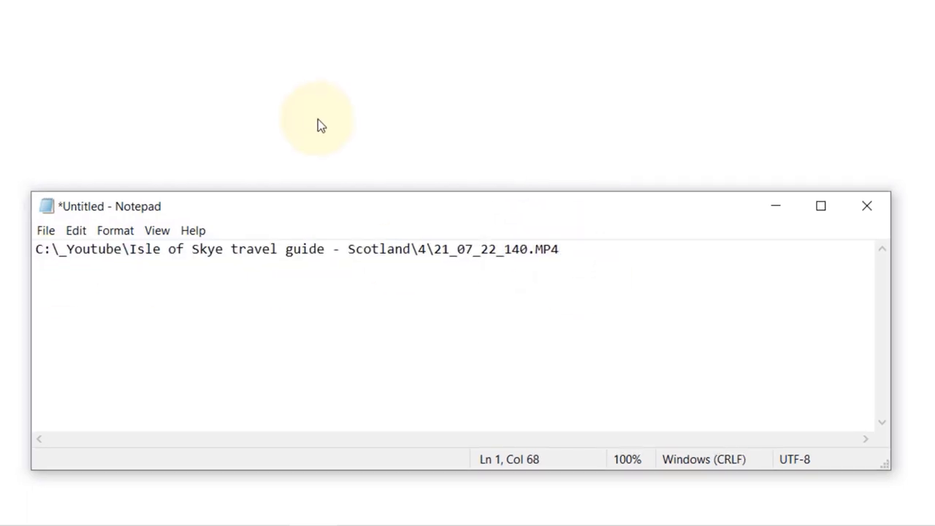
{"action": "key", "text": "super"}
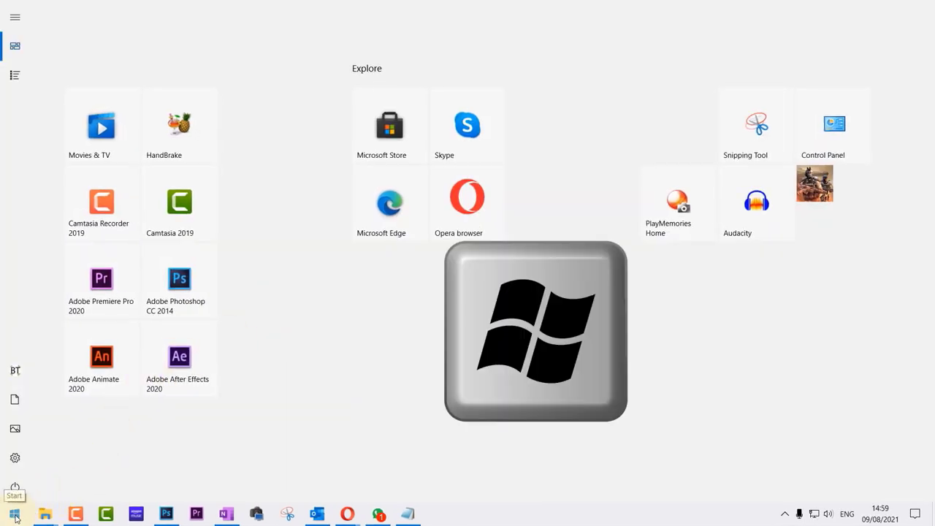
Search 'coma' and run Command Prompt as administrator.
{"action": "type", "text": "coma"}
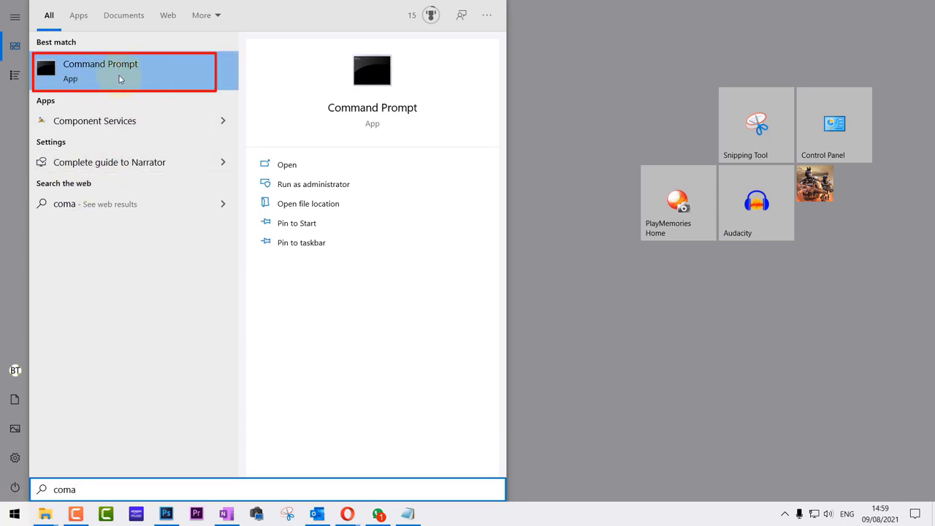
{"action": "right_click", "coordinate": [152, 75]}
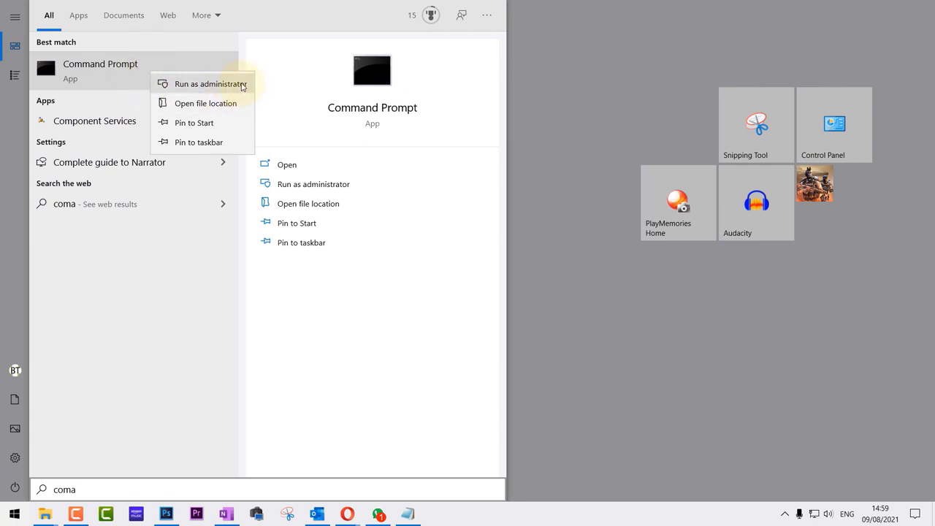
{"action": "left_click", "coordinate": [242, 86]}
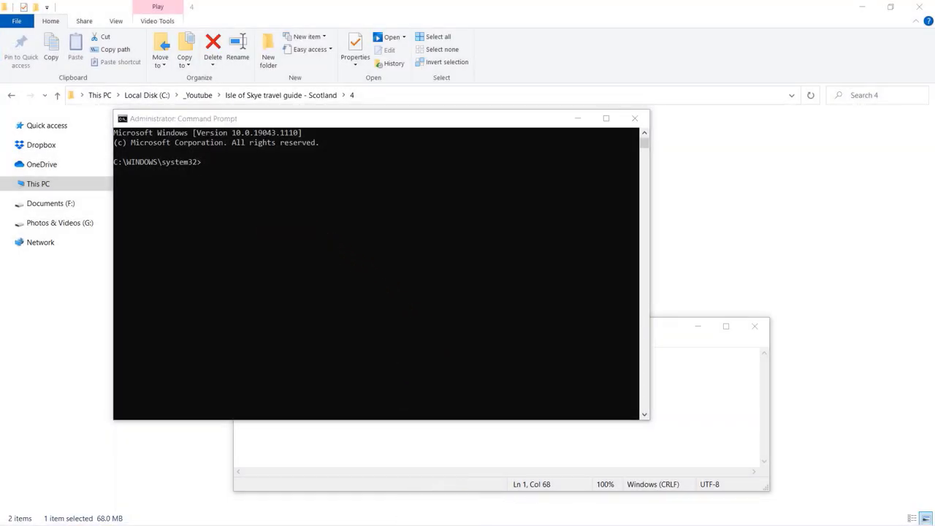
Prefix the Notepad path with 'cipher /d' and an opening double quote.
{"action": "left_click", "coordinate": [240, 355]}
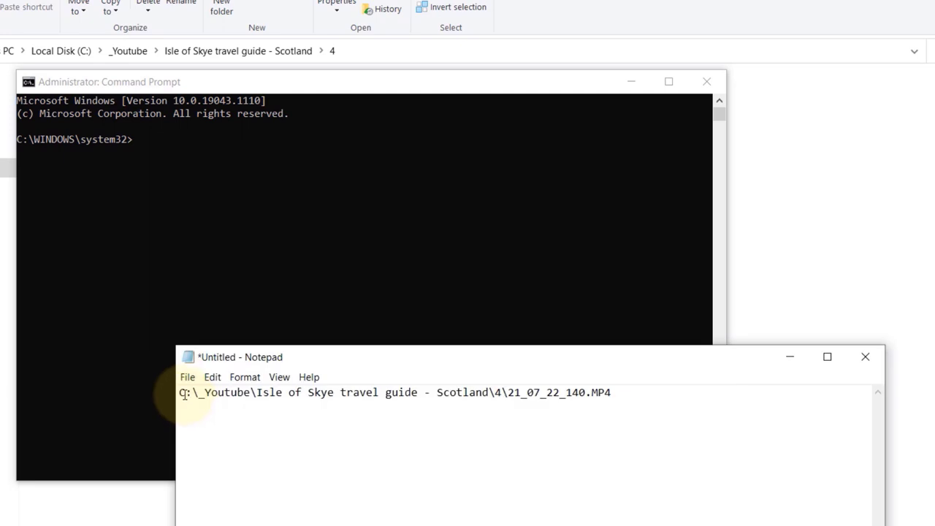
{"action": "left_click", "coordinate": [182, 395]}
{"action": "type", "text": "cipher /d C:\\_Youtube\\Isle of Skye travel guide - Scotland\\4\\21_07_22_140.MP4"}
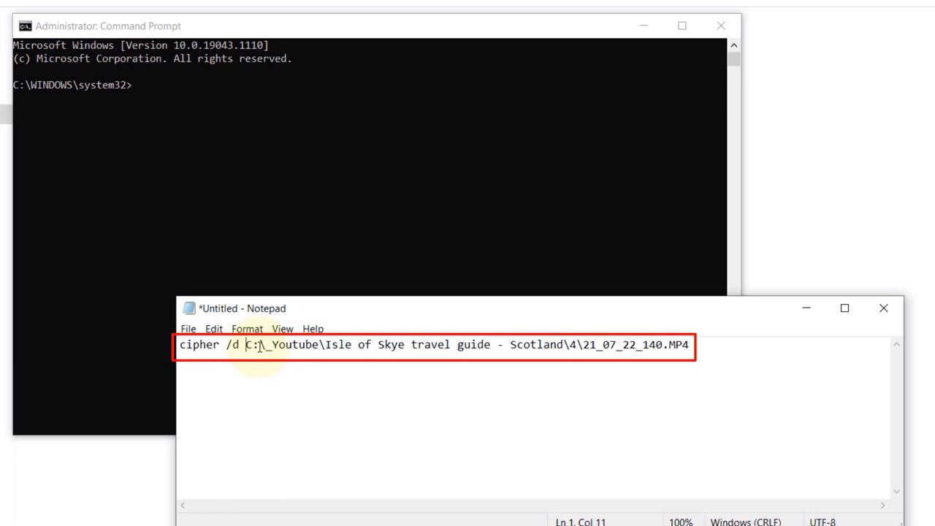
{"action": "left_click_drag", "start_coordinate": [248, 348], "coordinate": [698, 347]}
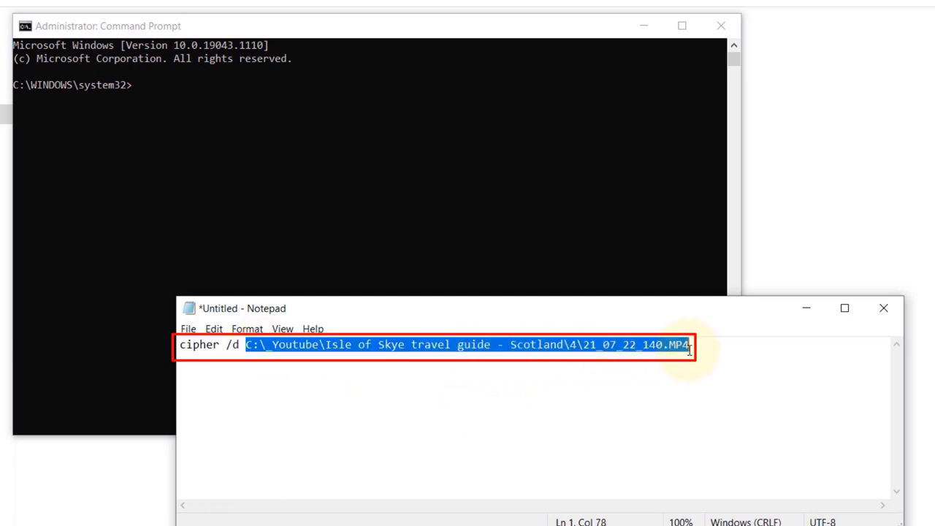
{"action": "left_click", "coordinate": [247, 350]}
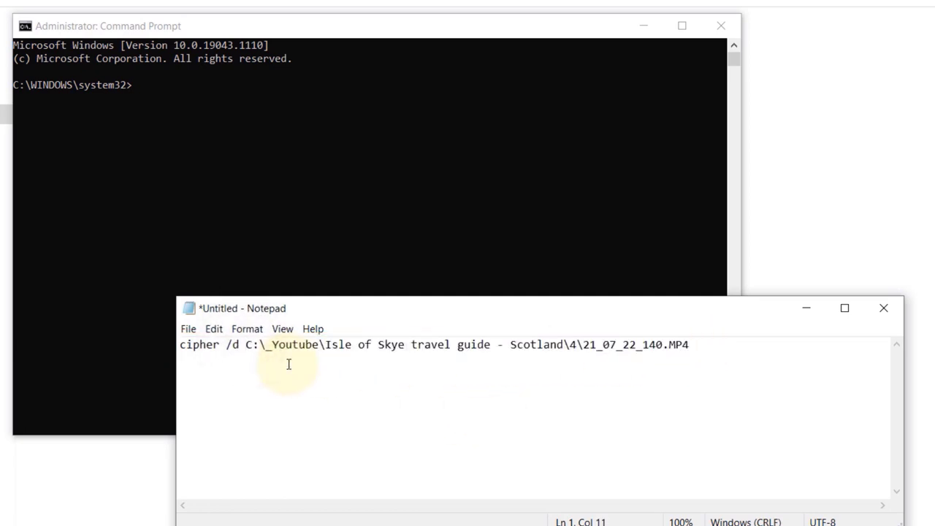
{"action": "type", "text": "\""}
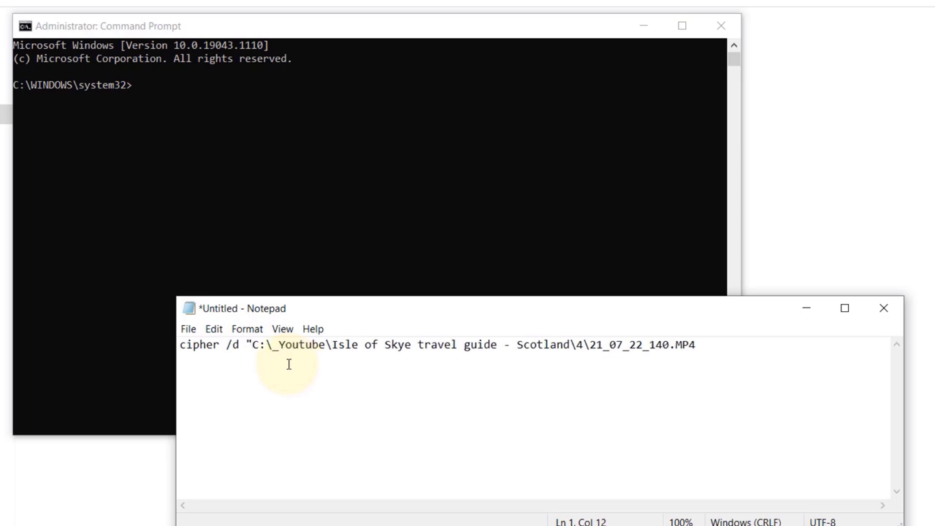
Close the quote after .MP4 and select the full command line, returning to Command Prompt.
{"action": "left_click", "coordinate": [692, 344]}
{"action": "left_click", "coordinate": [695, 344]}
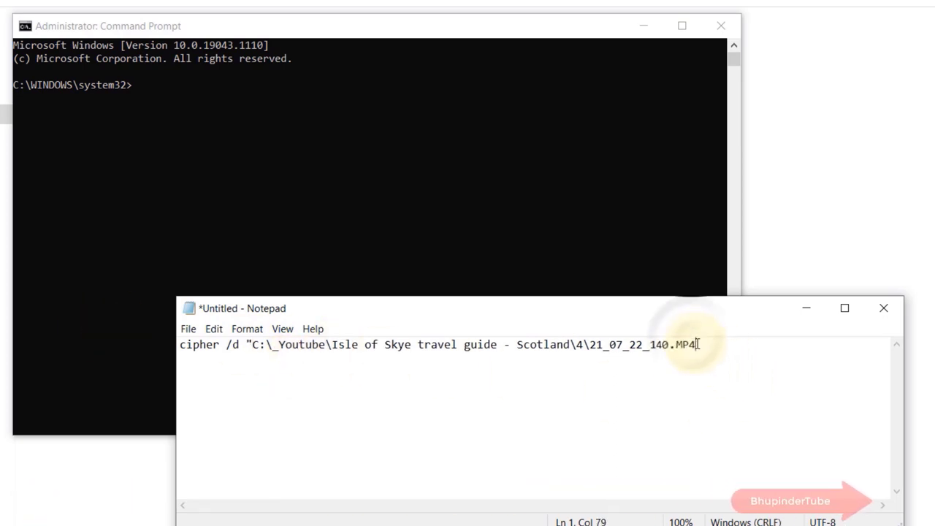
{"action": "type", "text": "\""}
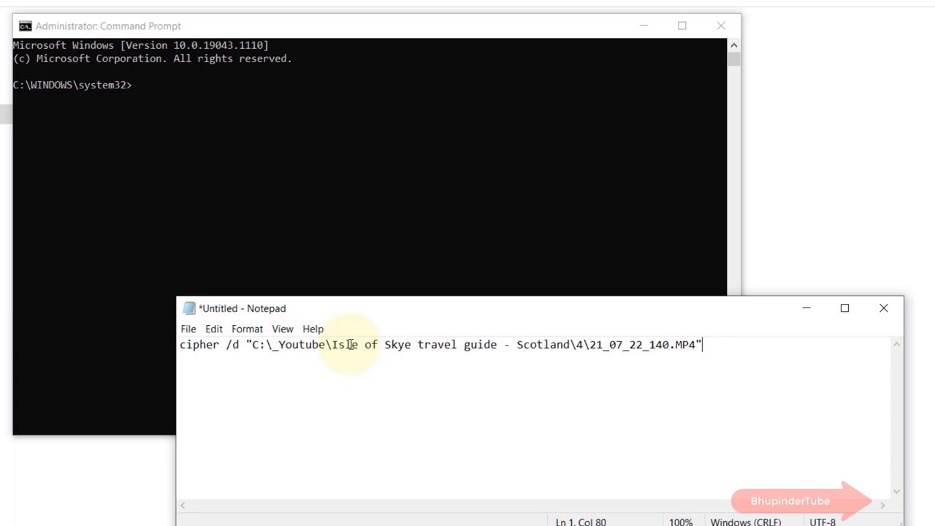
{"action": "left_click_drag", "start_coordinate": [180, 345], "coordinate": [240, 344]}
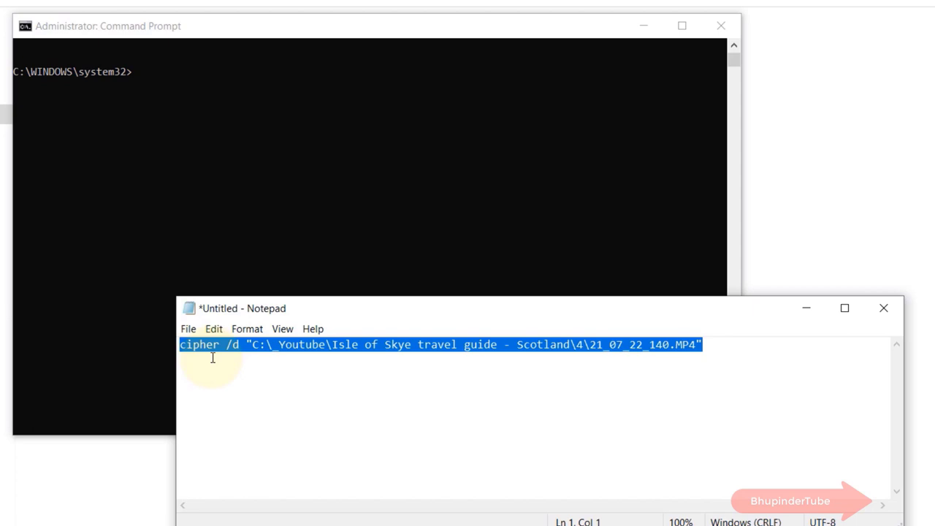
{"action": "left_click", "coordinate": [138, 73]}
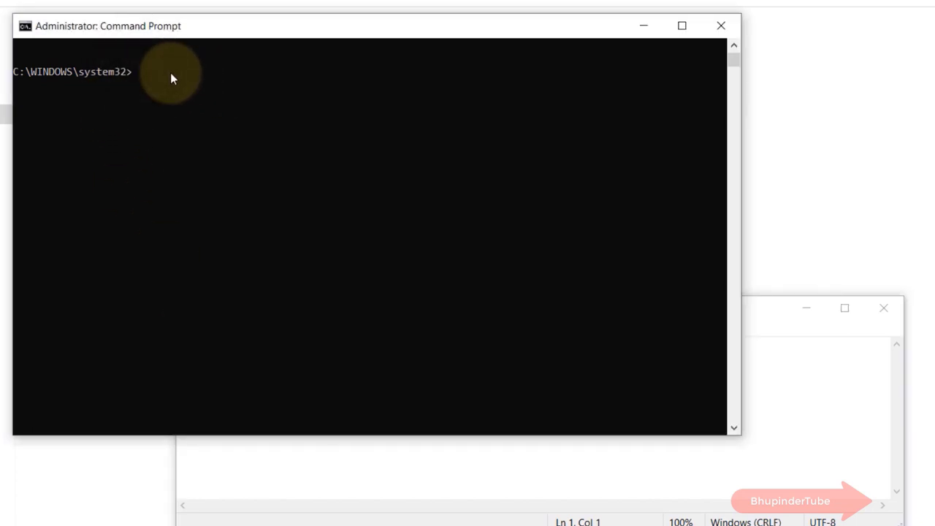
Paste and run the cipher /d command on "21_07_22_140.MP4".
{"action": "key", "text": "ctrl+v"}
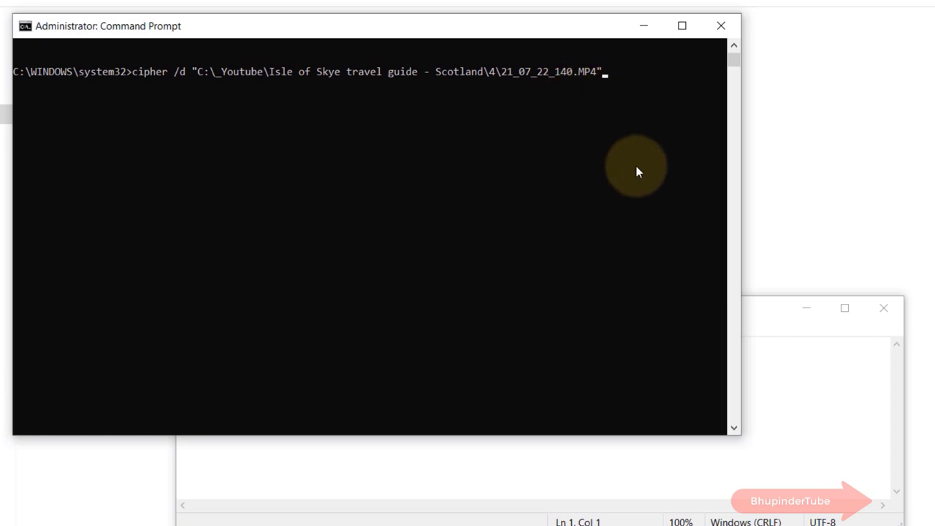
{"action": "key", "text": "Return"}
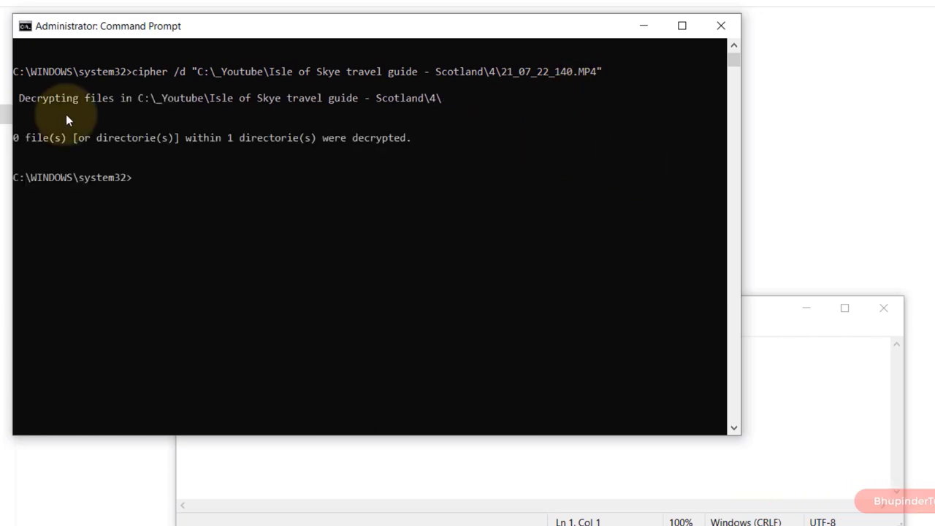